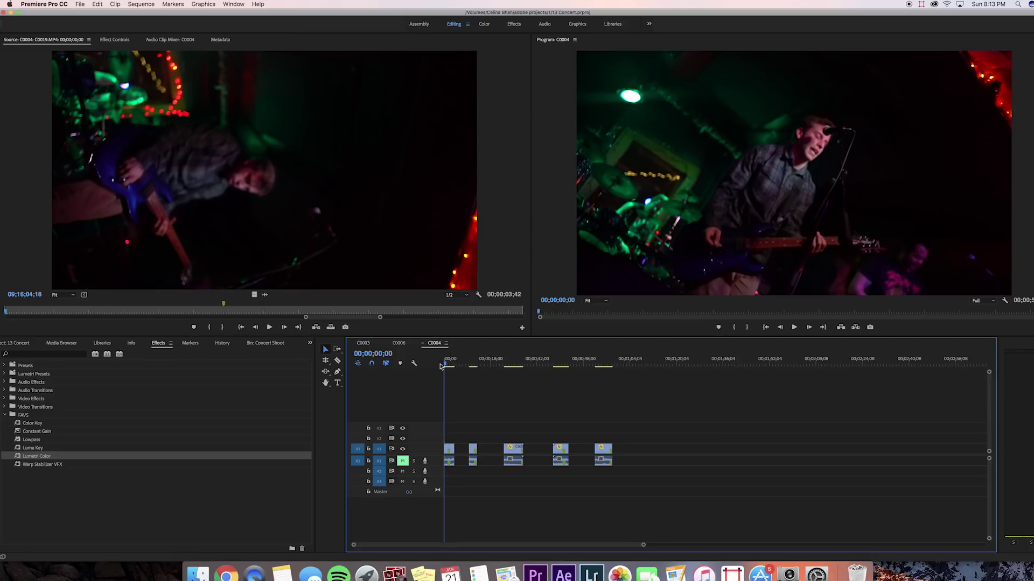
Play back the five concert clips in the C0004 sequence to review the camera movement in each.
key(space)
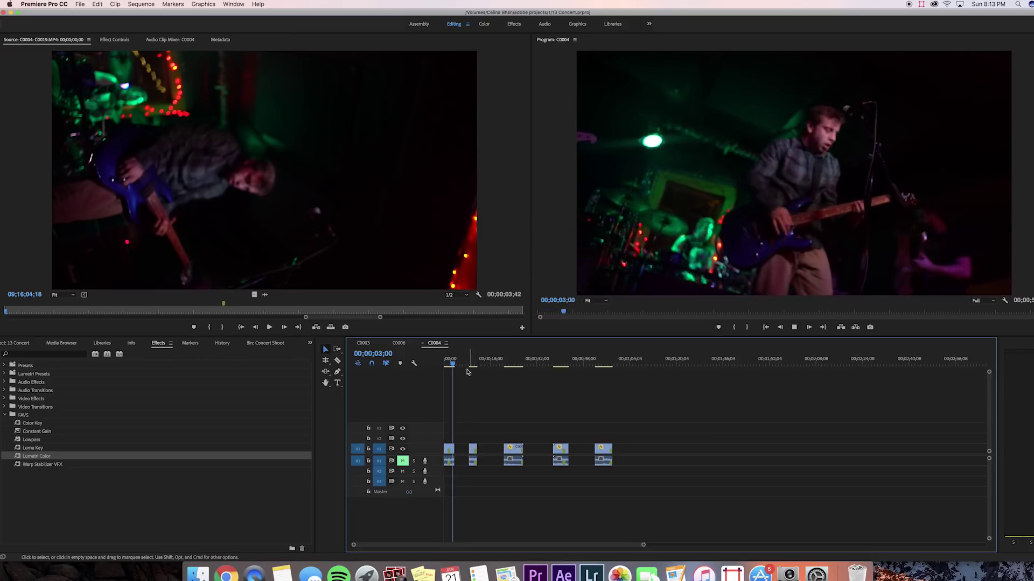
click(470, 363)
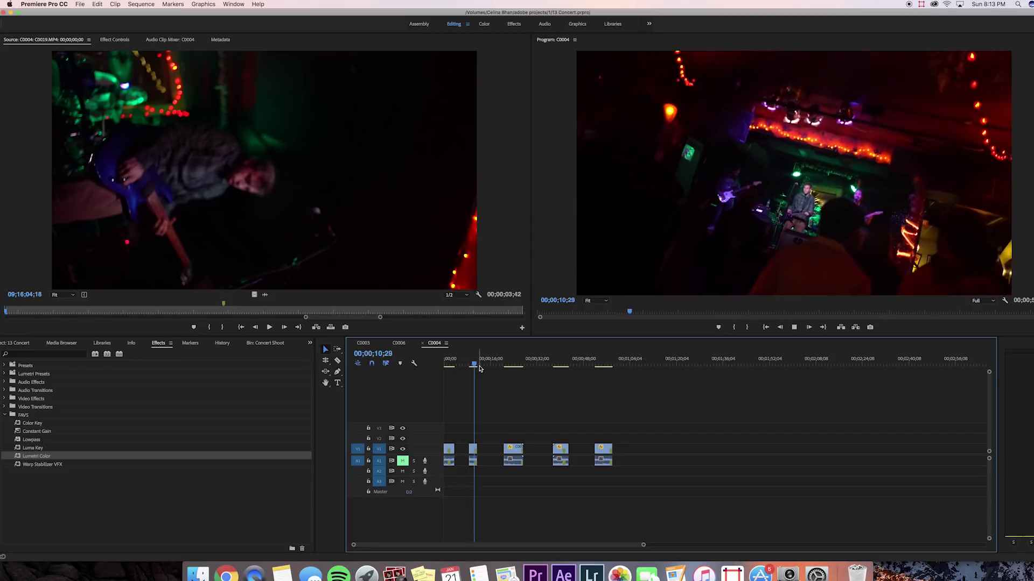
click(505, 366)
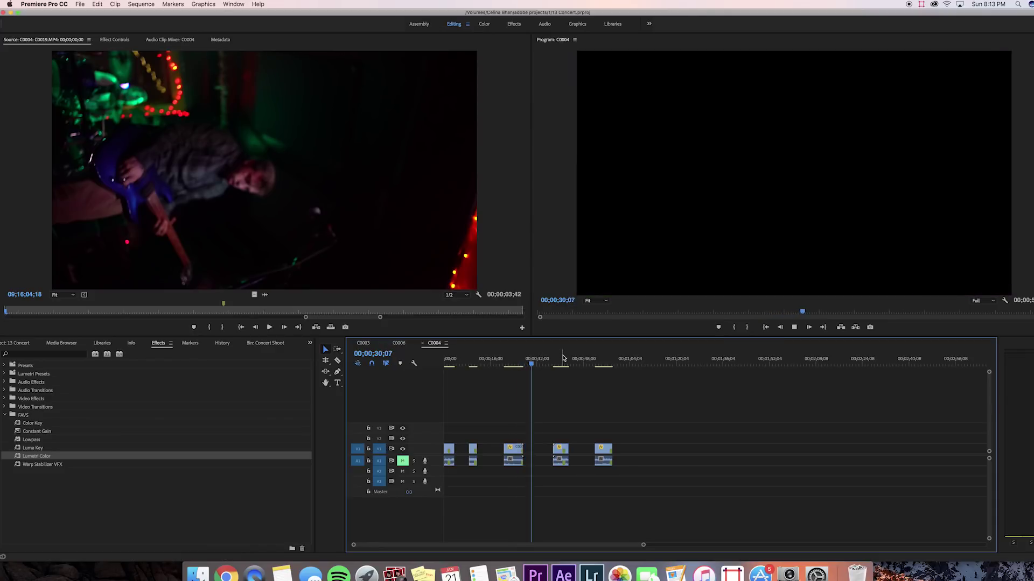
key(Down)
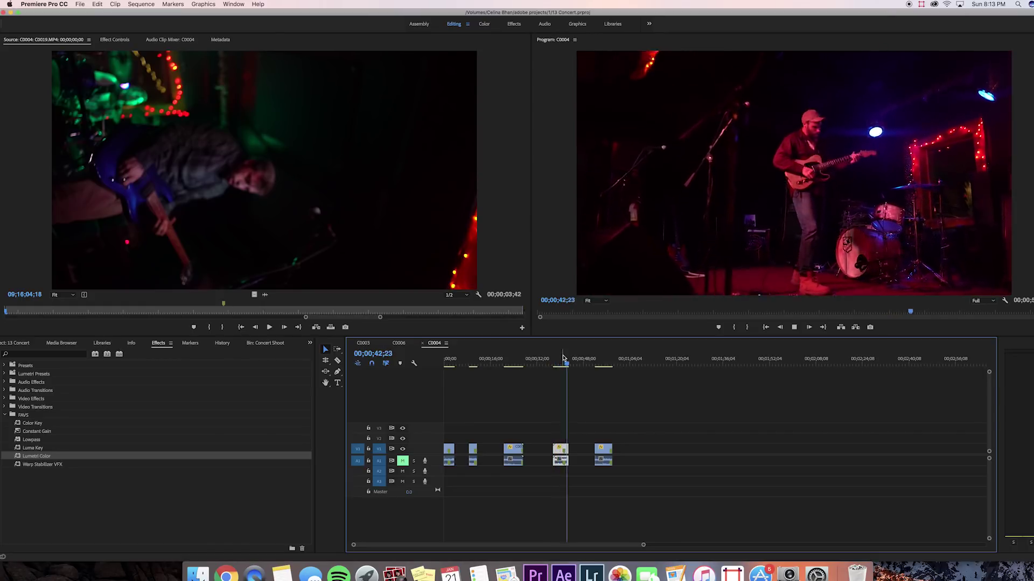
key(Down)
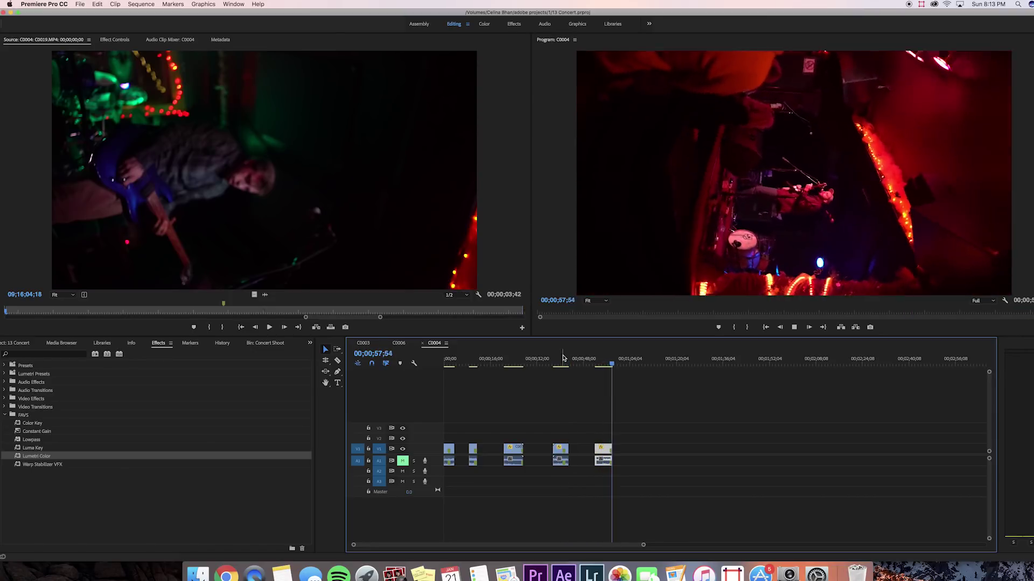
Shift all clips after the first one further along the timeline and slow the first clip to 50% speed.
key(Home)
drag(656, 430, 493, 452)
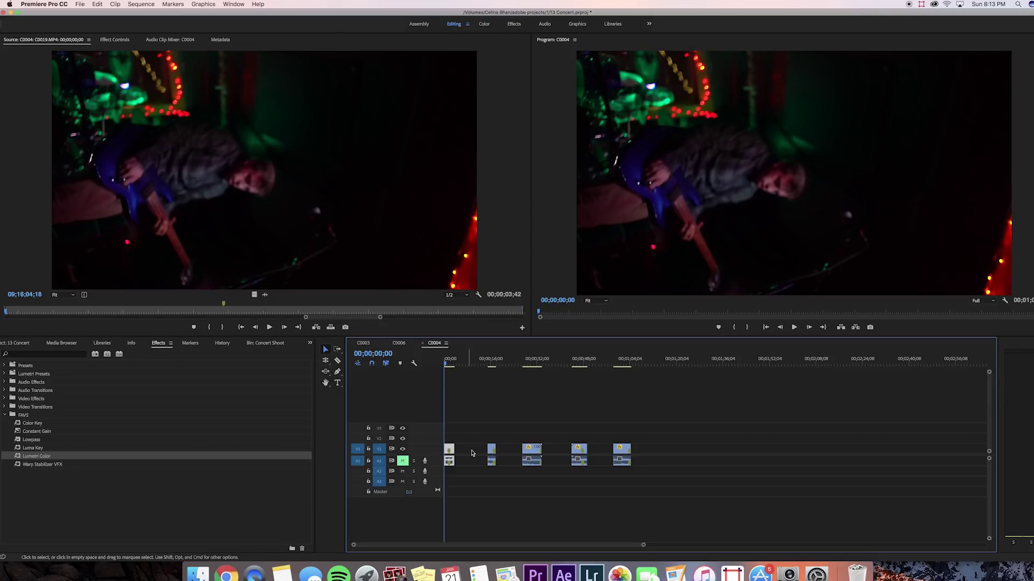
key(super+r)
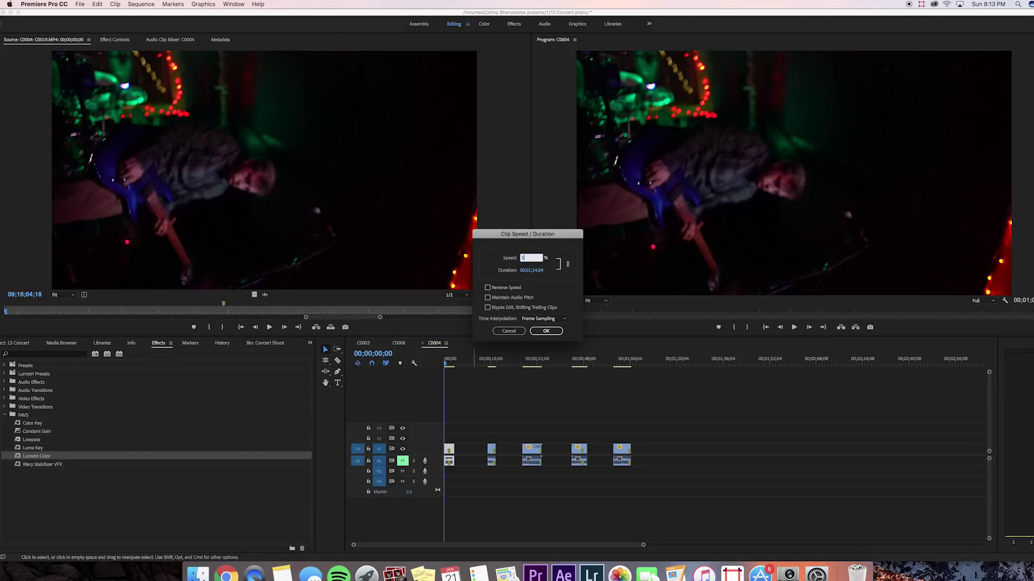
key(Return)
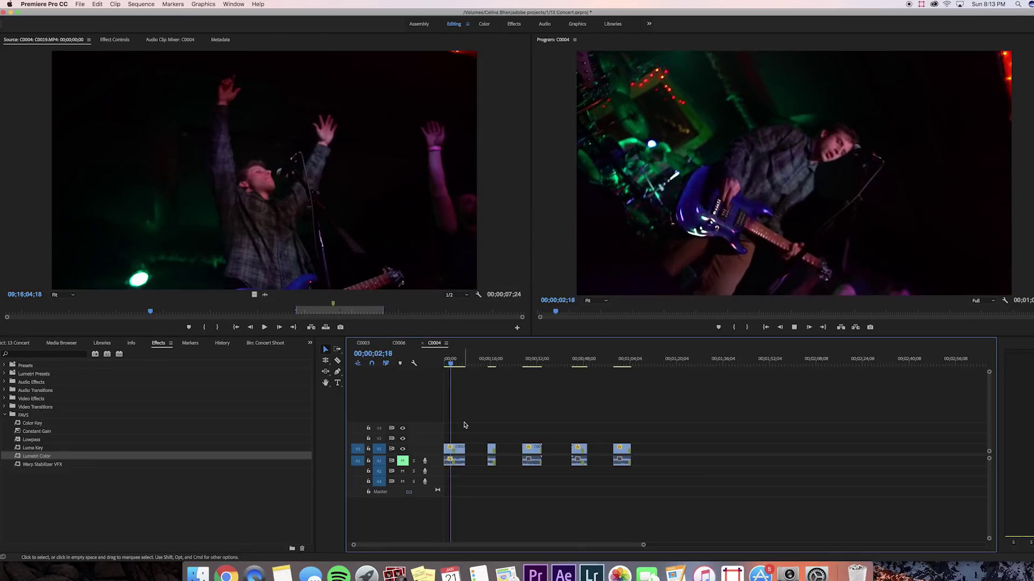
Nest the slowed first clip and apply the Warp Stabilizer VFX effect to the nested sequence.
key(space)
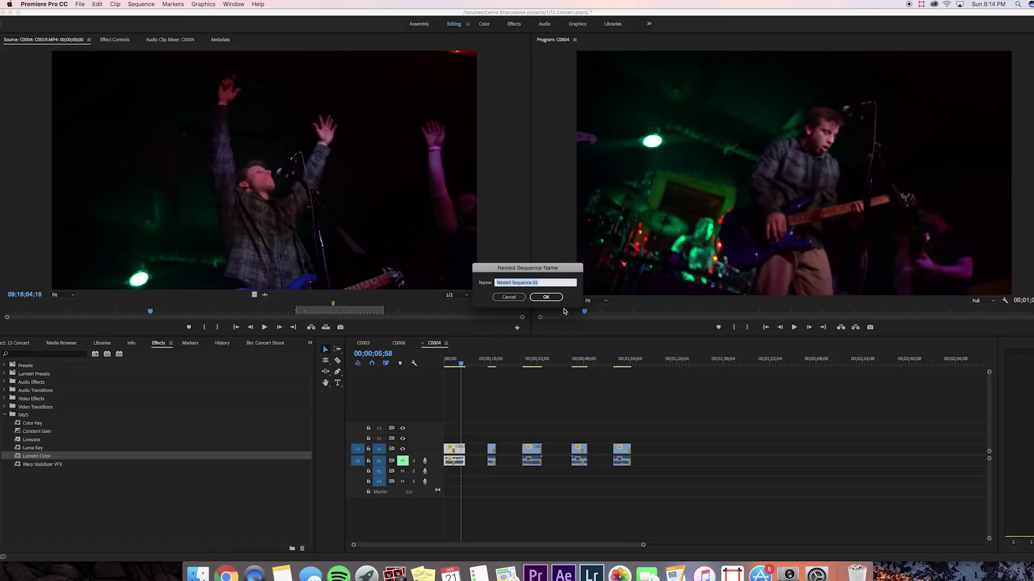
click(560, 301)
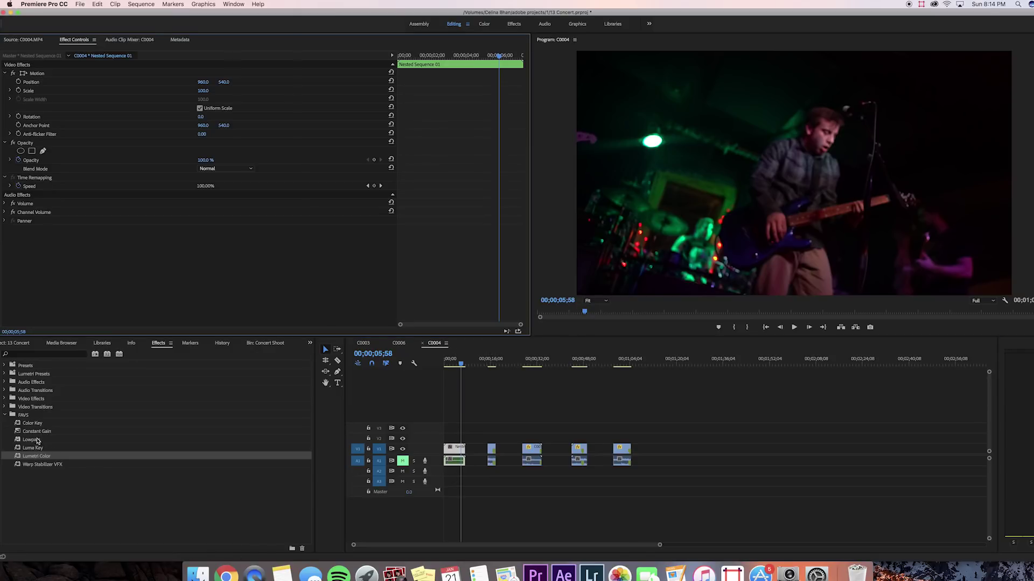
click(24, 466)
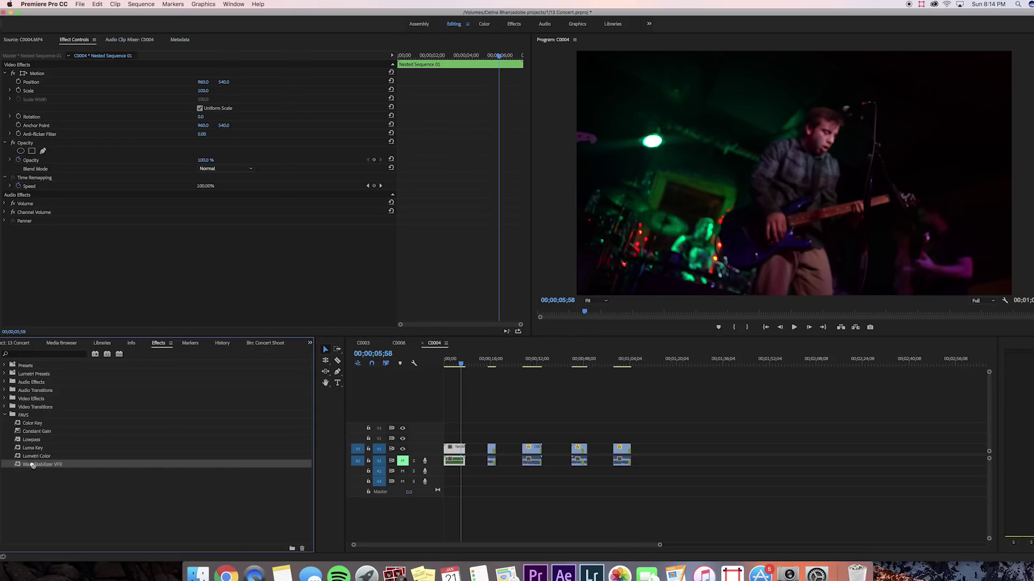
drag(456, 453, 455, 452)
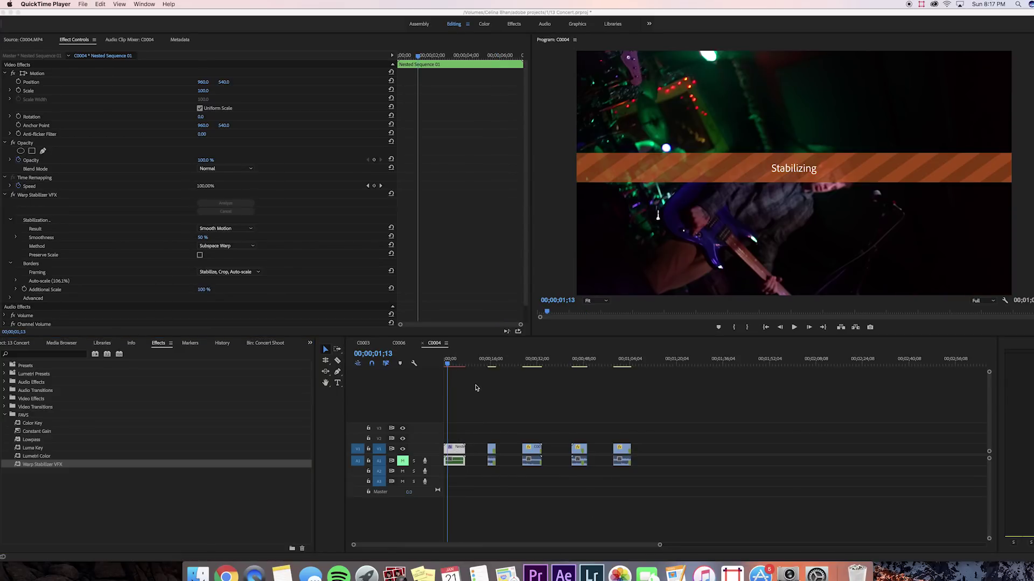
Preview the stabilized clip and nest it again in a new nested sequence.
click(453, 365)
key(space)
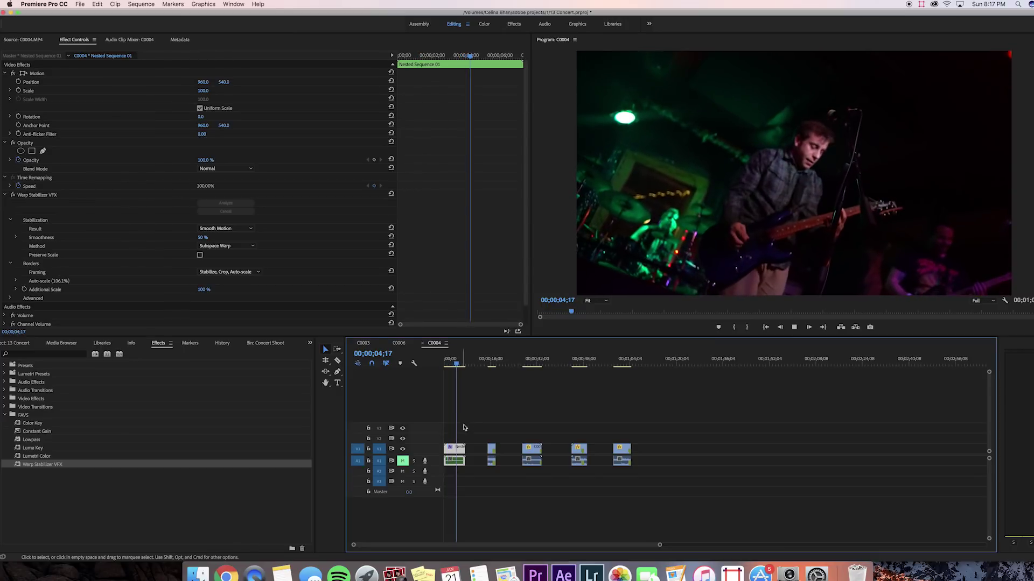
key(n)
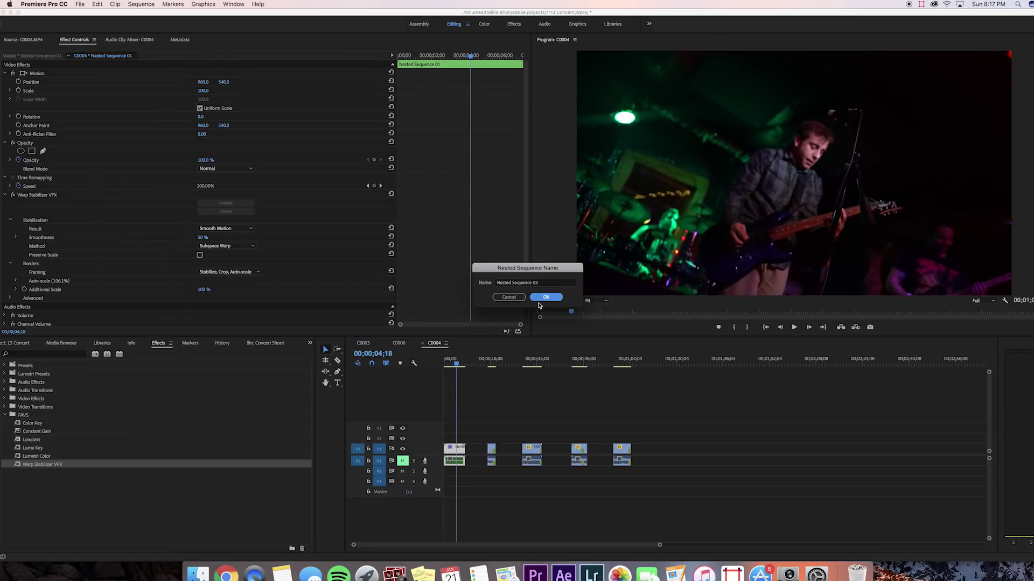
click(541, 299)
Speed up the newly nested first clip to 400%.
key(Home)
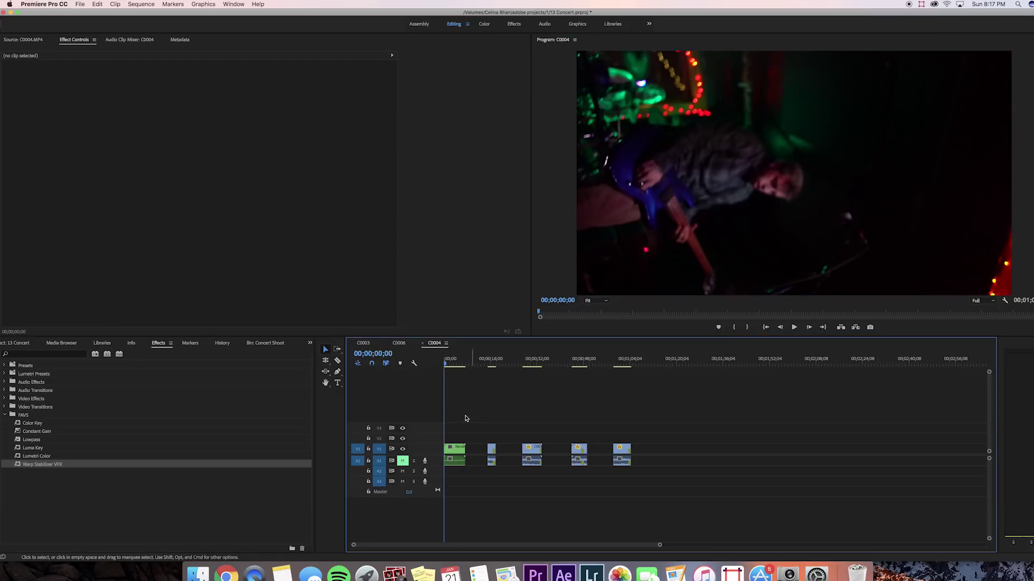
click(454, 446)
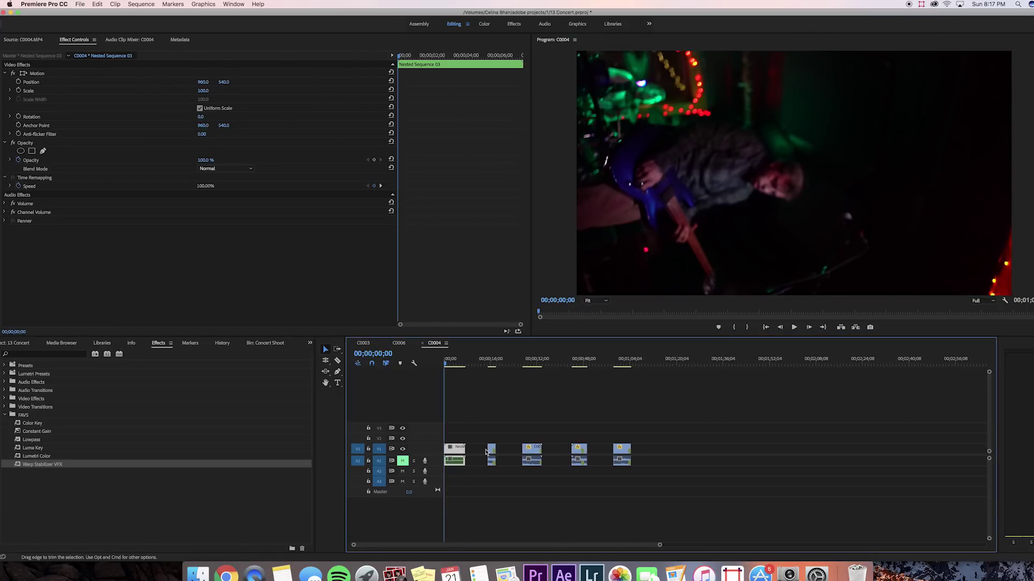
key(space)
key(super+r)
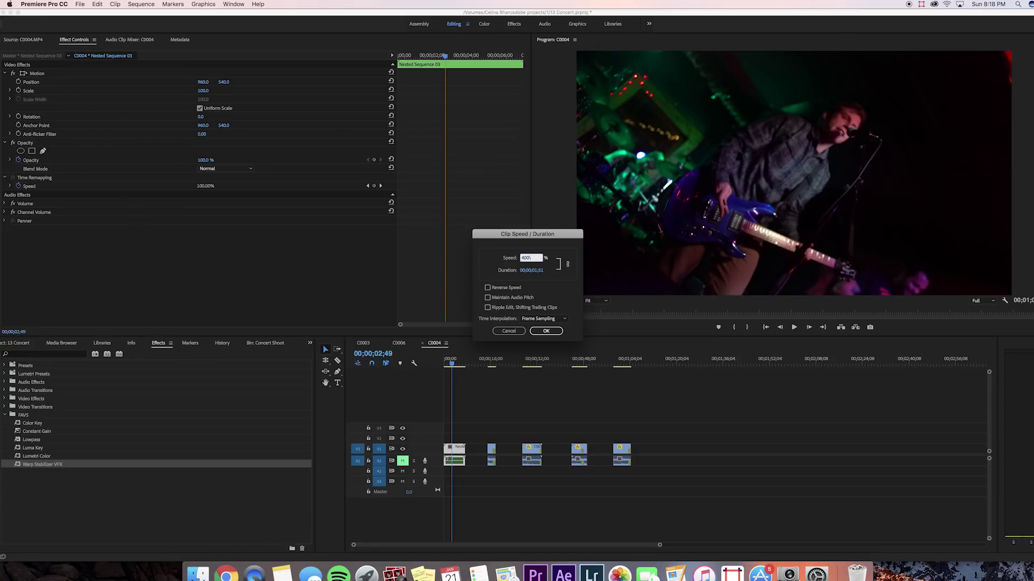
key(Return)
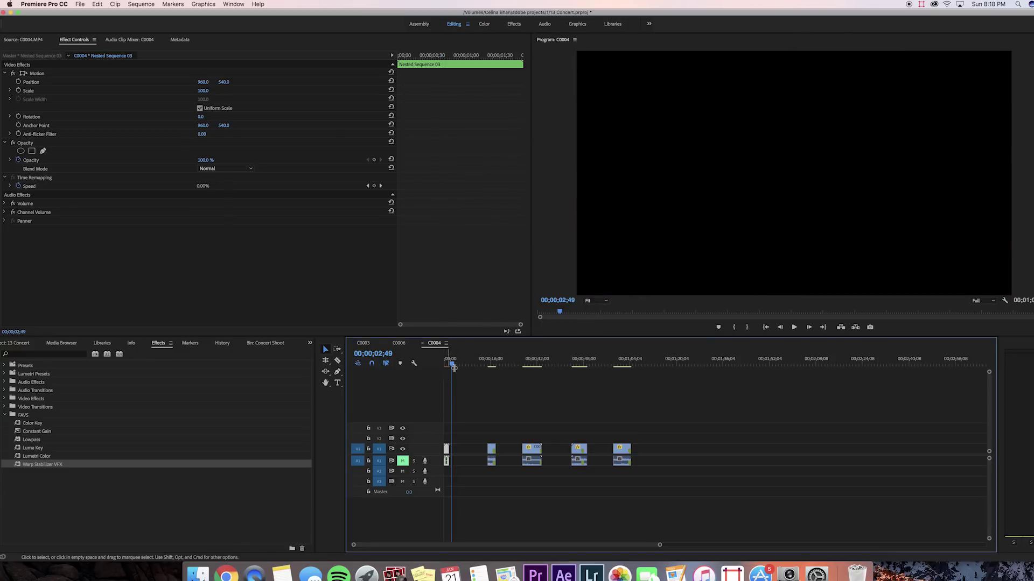
Move the second clip, C0029.MP4, to the end of the sequence and ripple-trim the start of C0037.MP4 to the playhead.
drag(452, 365, 412, 362)
click(488, 364)
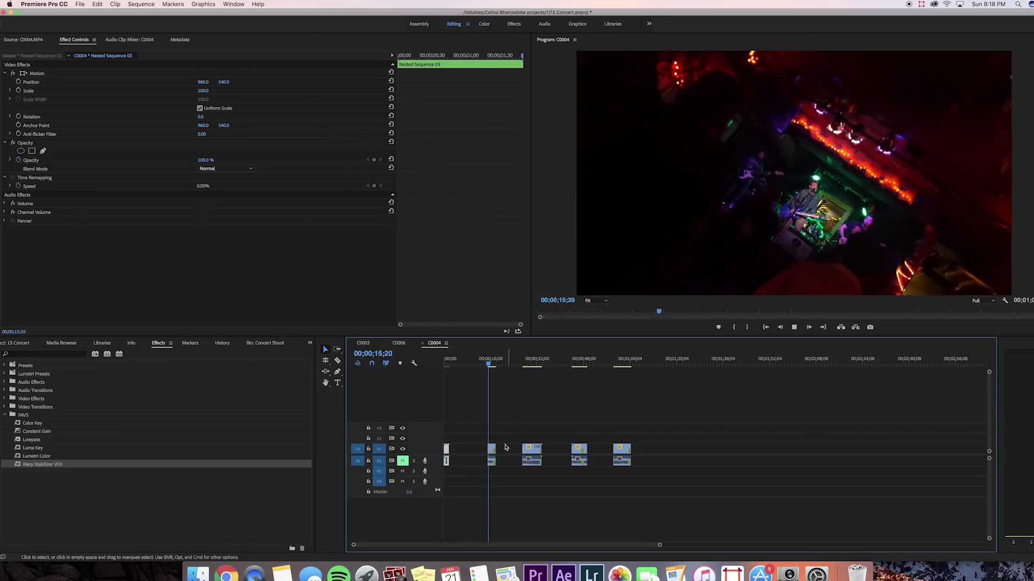
key(space)
drag(491, 357, 532, 359)
key(q)
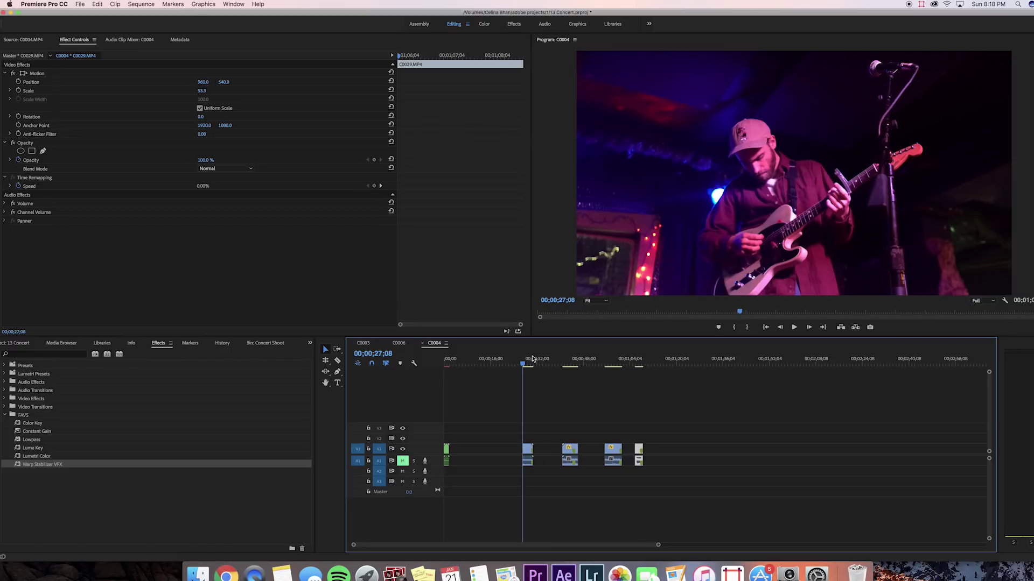
Preview C0037.MP4 and set its speed to 300% with Reverse Speed enabled.
key(space)
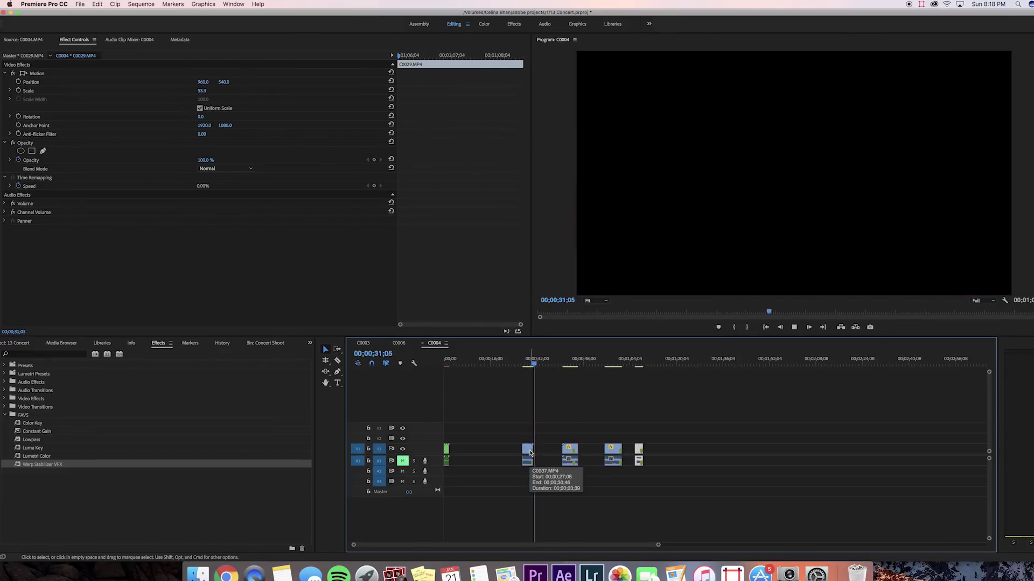
click(530, 453)
key(super+r)
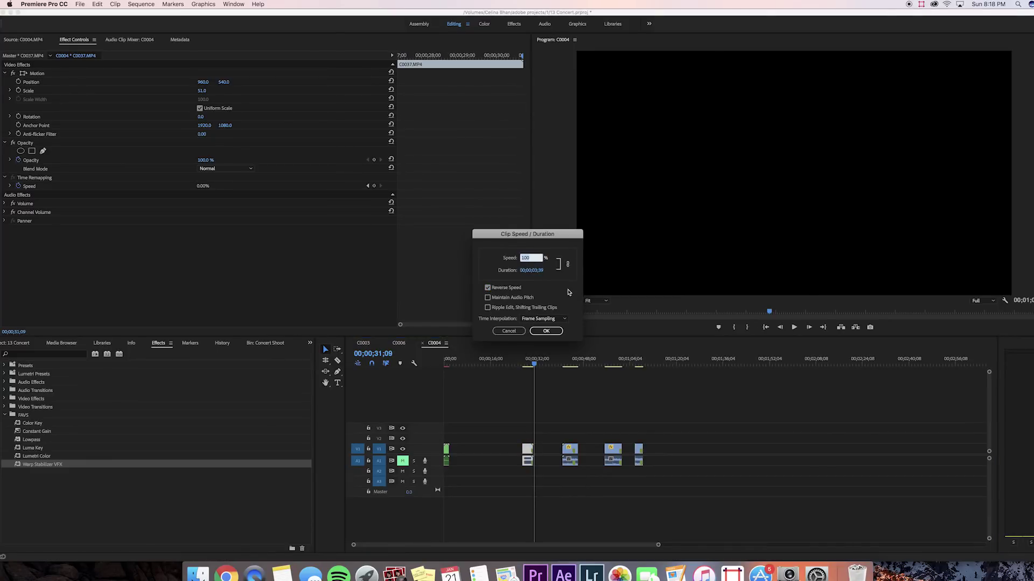
key(Return)
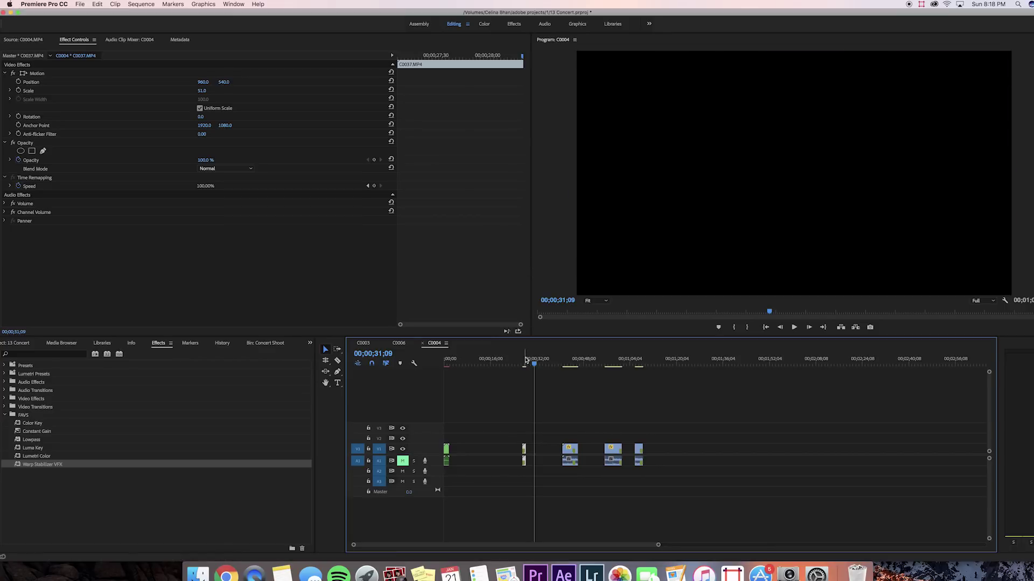
Close the gap between the nested sequence and C0037.MP4.
drag(533, 361, 450, 361)
click(471, 446)
key(Delete)
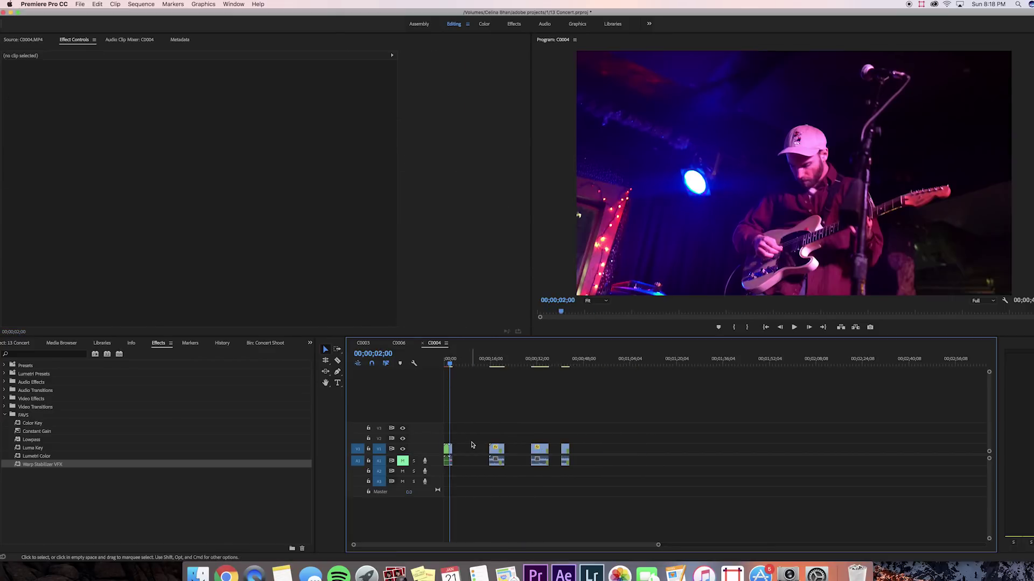
Overwrite the nested sequence with C0037.MP4 from about 23 frames in and ripple-delete the leftover end of the nested sequence.
key(=)
key(=)
key(=)
key(=)
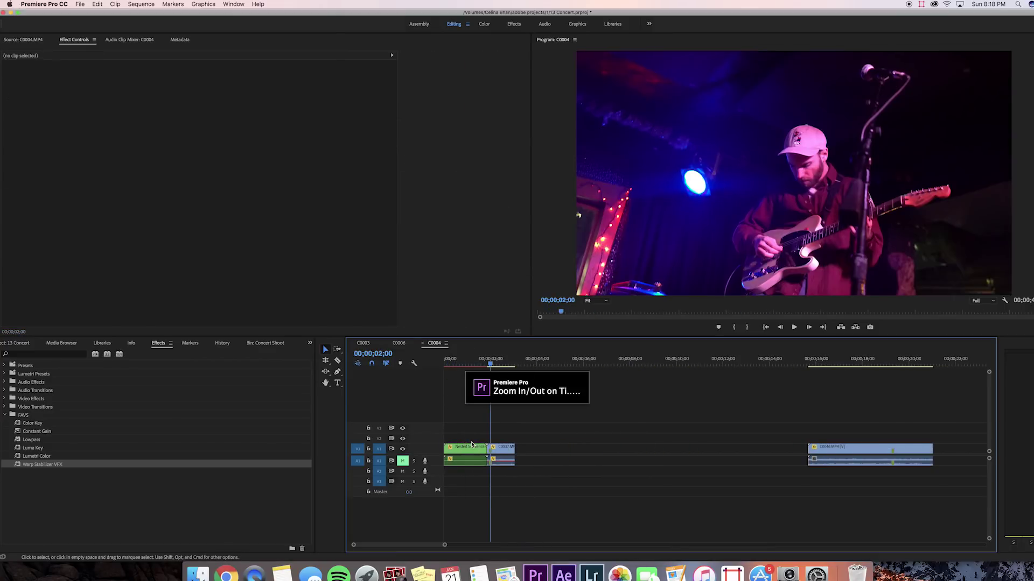
key(Home)
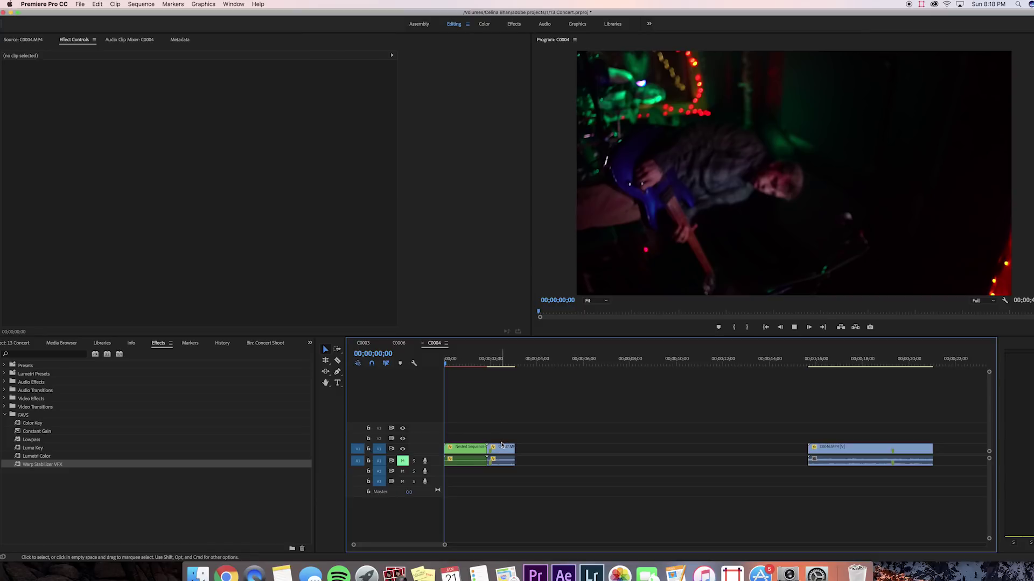
drag(502, 446, 448, 464)
key(Home)
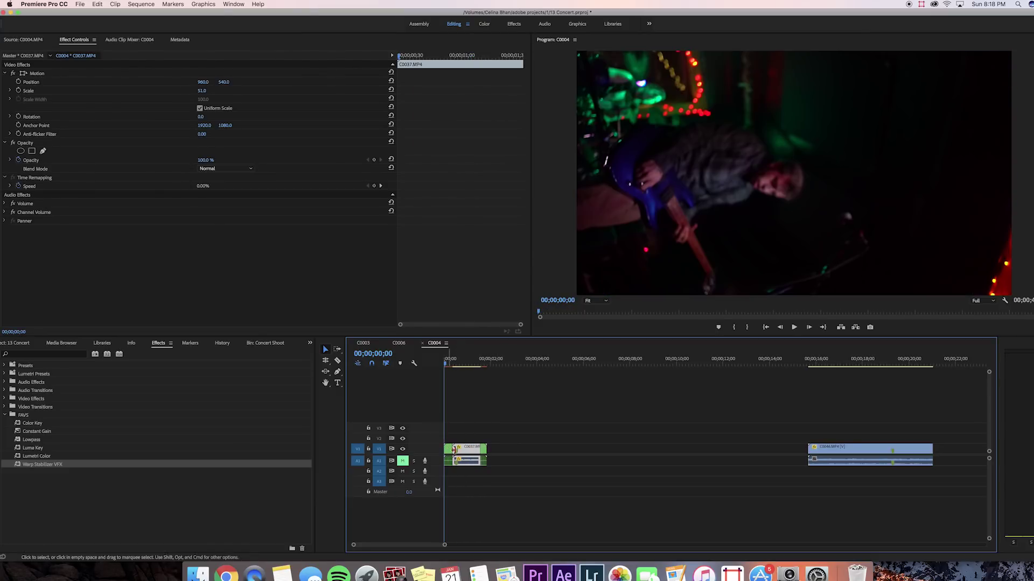
click(483, 449)
key(Delete)
Preview the cut and change the speed of the reversed C0037.MP4 to 150%.
key(space)
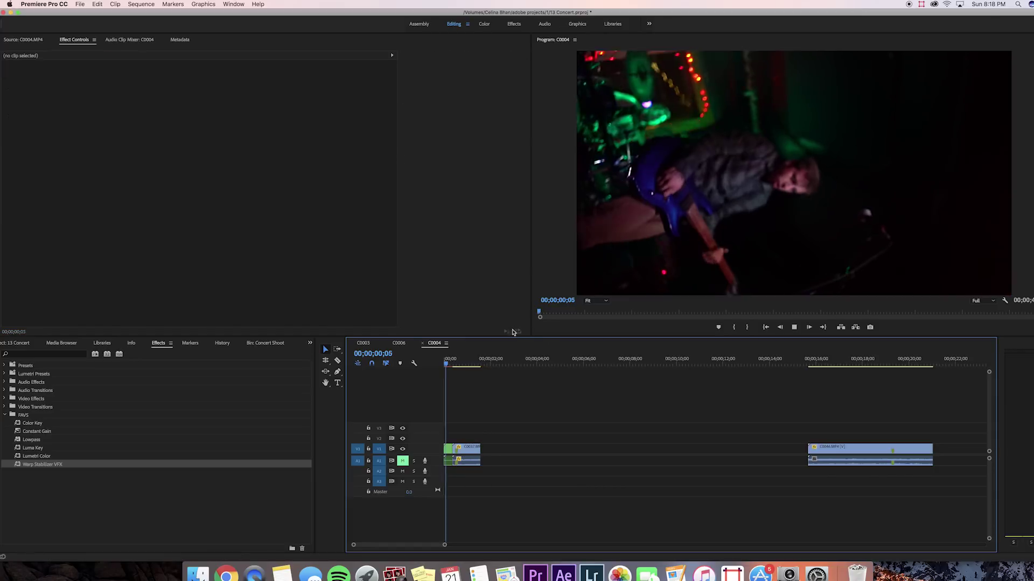
click(462, 449)
key(super+r)
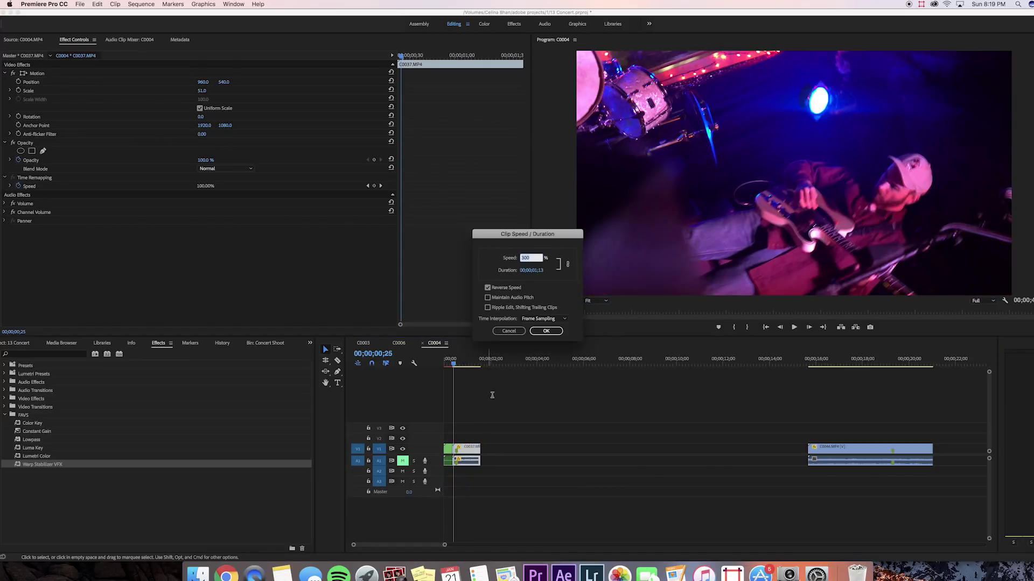
key(Return)
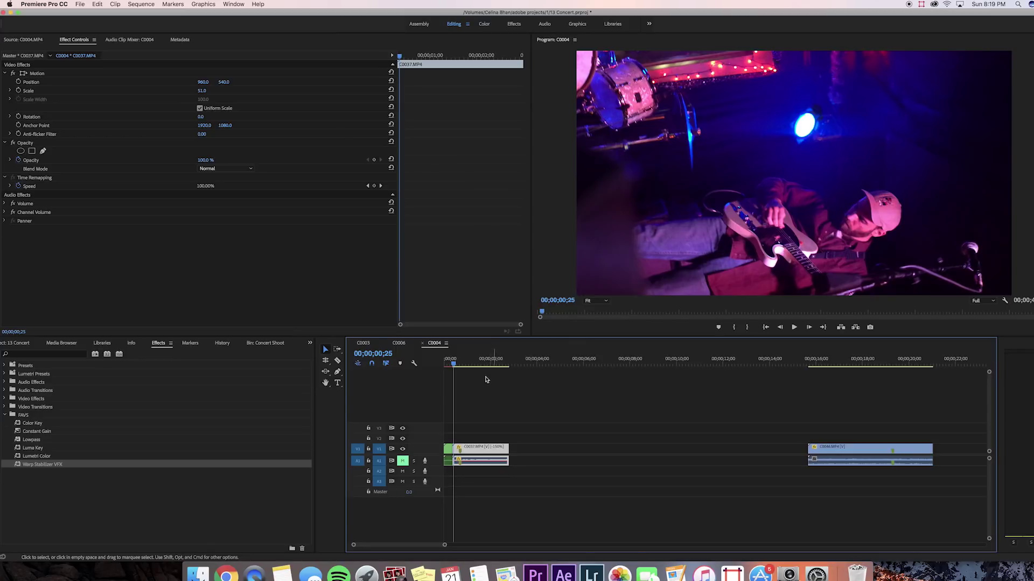
Play the opening cut and ripple-trim the nested sequence and C0037.MP4 down to very short transition shots.
key(Home)
key(space)
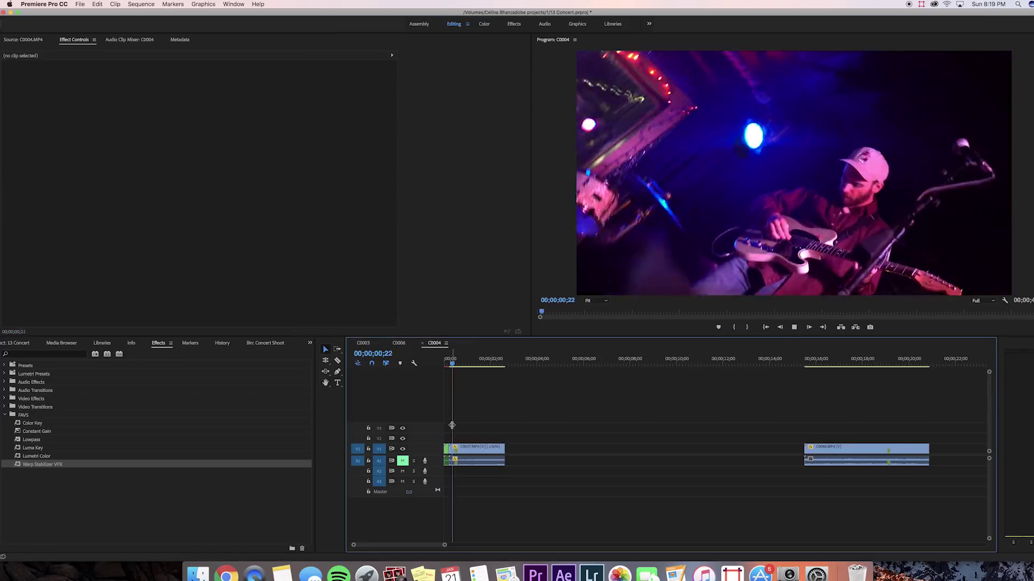
key(space)
mouse_move(460, 358)
mouse_down()
mouse_move(434, 372)
mouse_move(454, 370)
mouse_move(434, 371)
mouse_move(444, 366)
mouse_up()
key(q)
key(w)
key(space)
key(space)
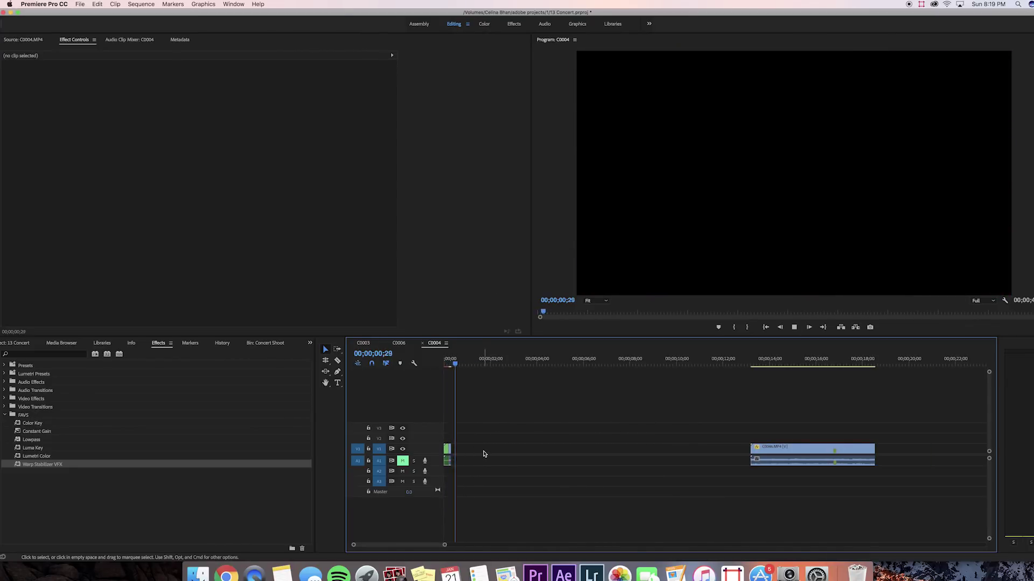
Review the footage of C0046.MP4 and close the gap in front of it.
drag(567, 366, 753, 383)
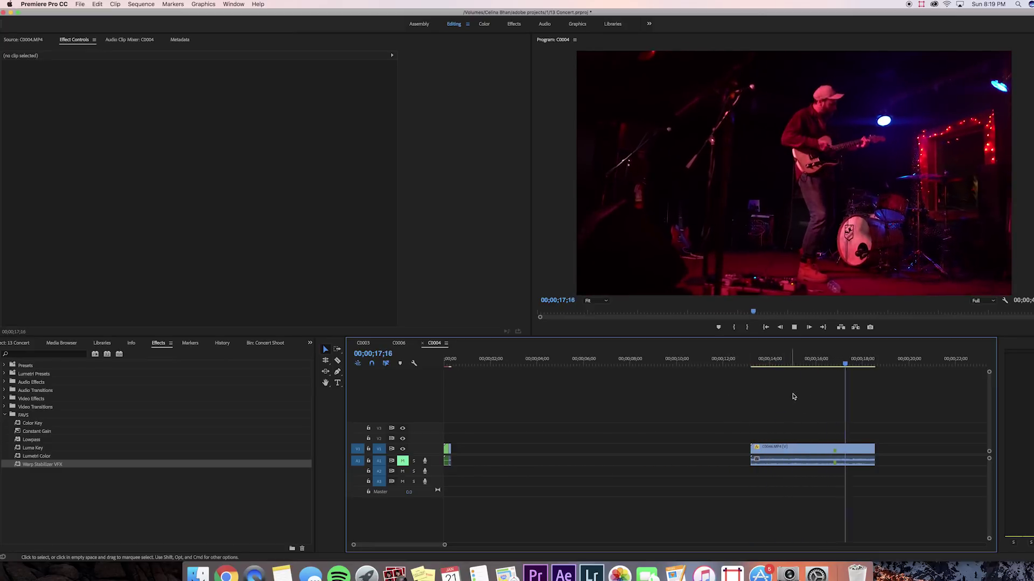
key(space)
drag(817, 363, 757, 368)
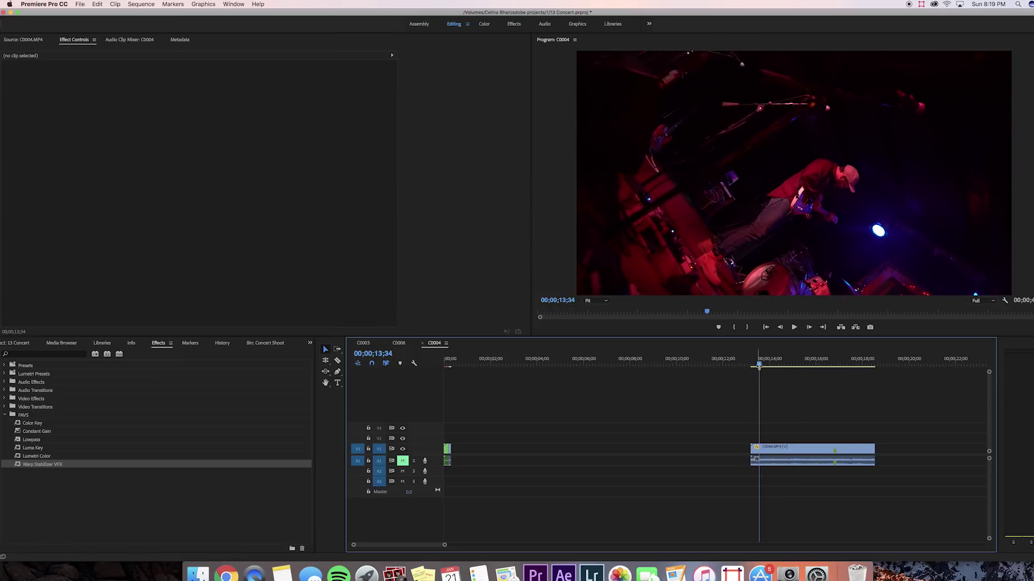
click(643, 449)
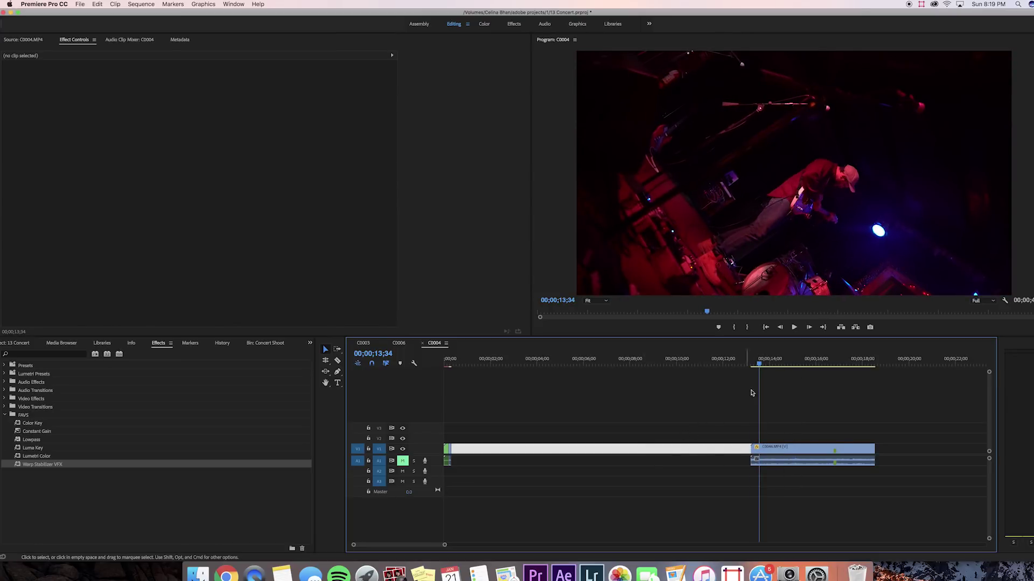
key(Delete)
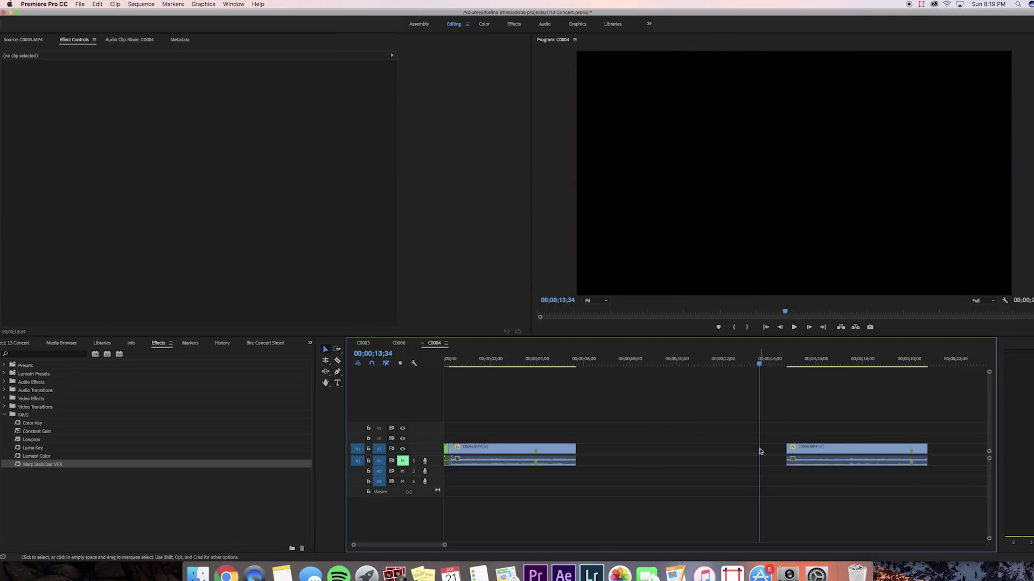
Ripple-trim the end of C0046.MP4 to a duration of 00;00;01;20 and play the opening cut.
drag(463, 369, 427, 378)
key(w)
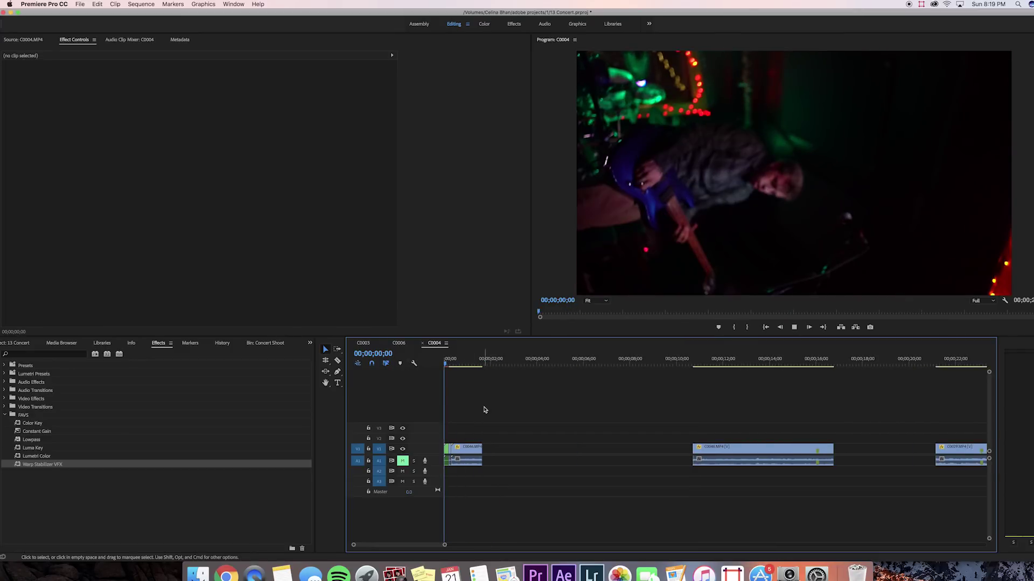
key(space)
drag(455, 360, 443, 369)
key(space)
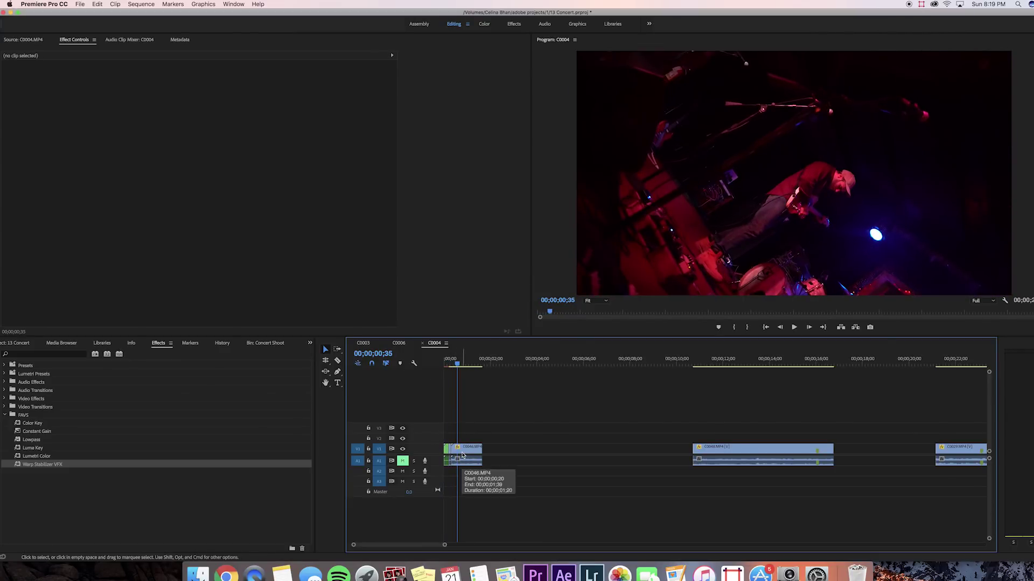
Change the speed of C0046.MP4 to 600%.
click(462, 455)
key(super+r)
text(600)
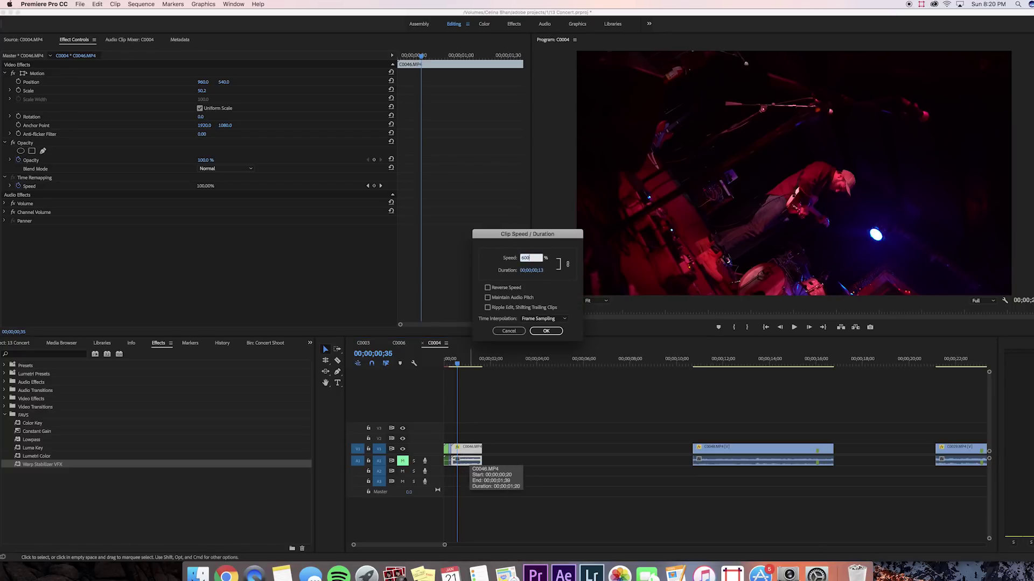
key(Return)
Play the assembled transition from the start and examine how C0029.MP4 rotates into its level shot.
key(Home)
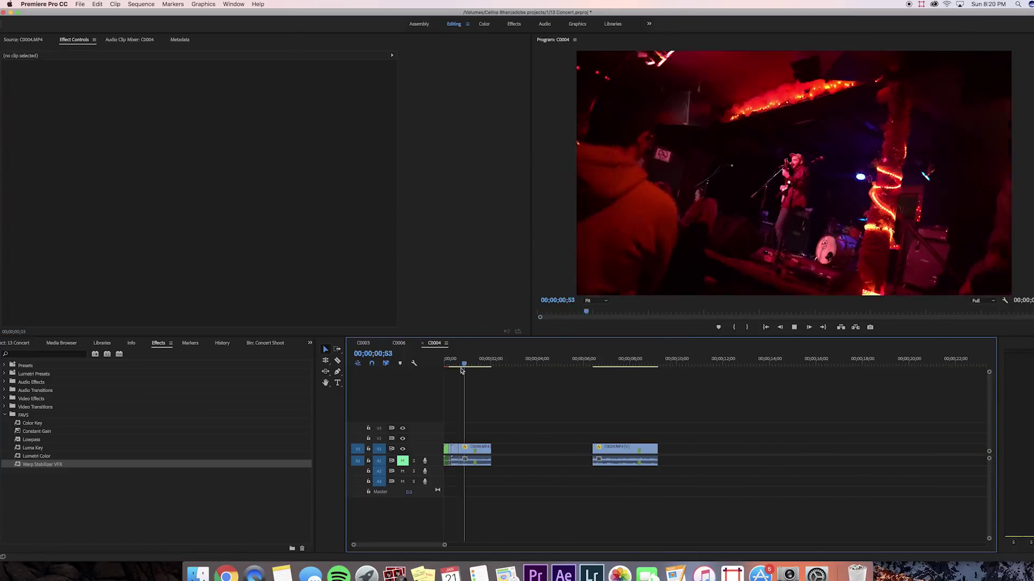
key(space)
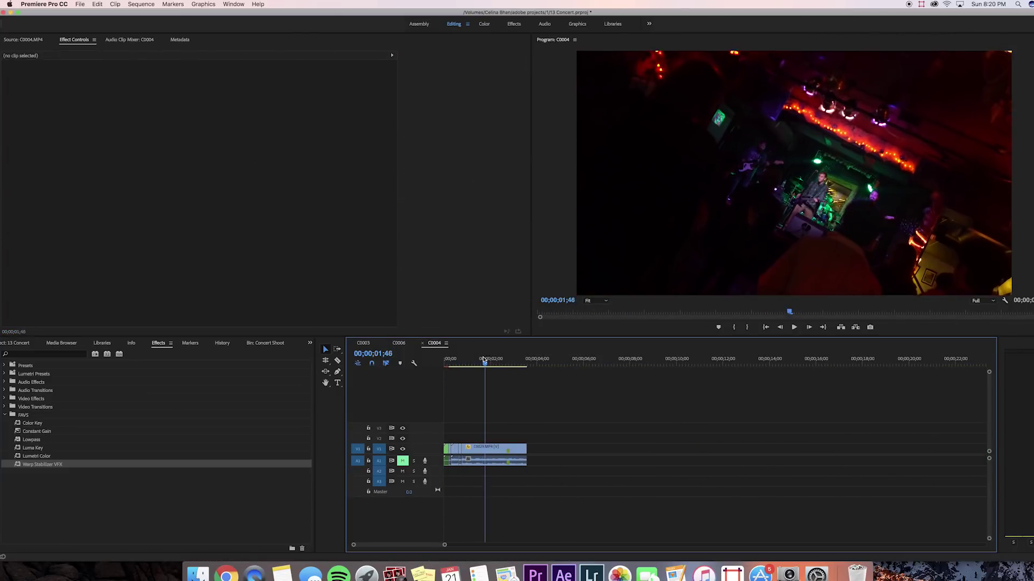
key(Home)
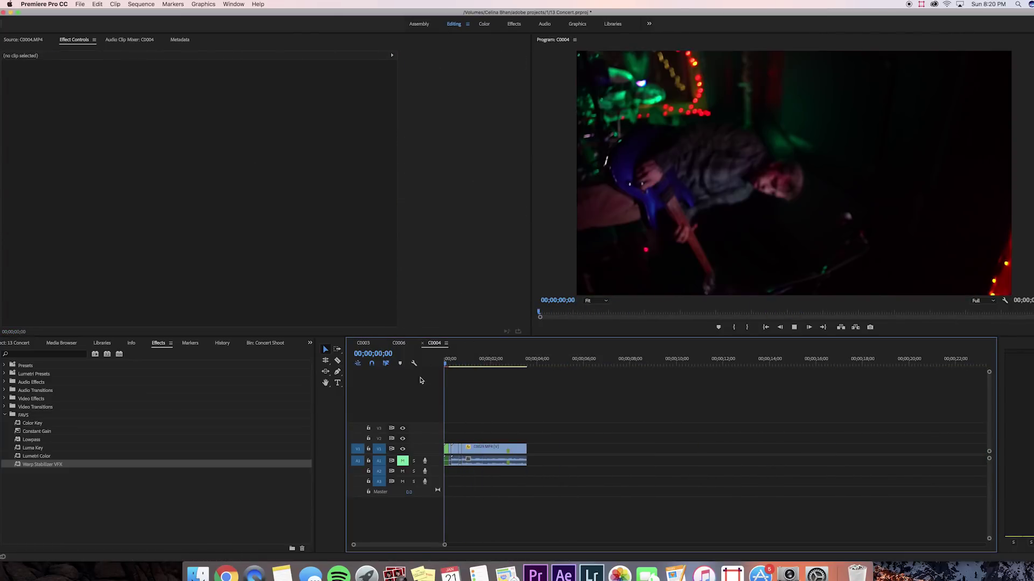
key(space)
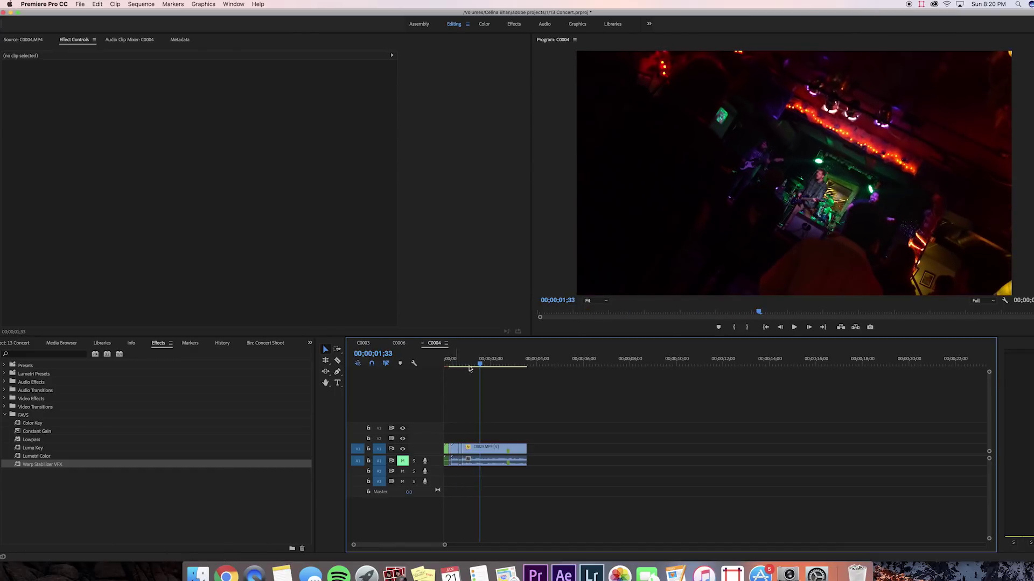
key(Home)
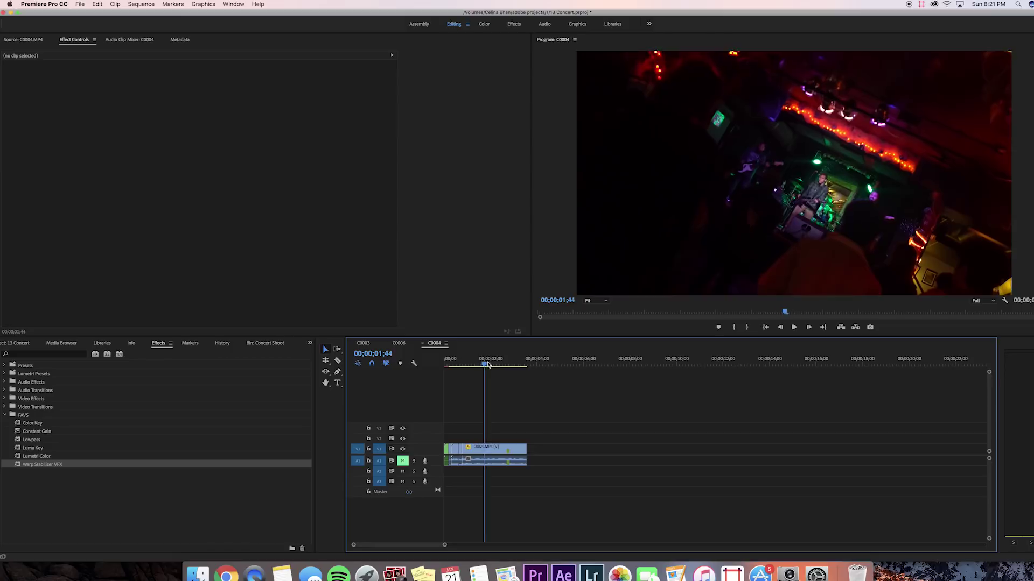
click(491, 449)
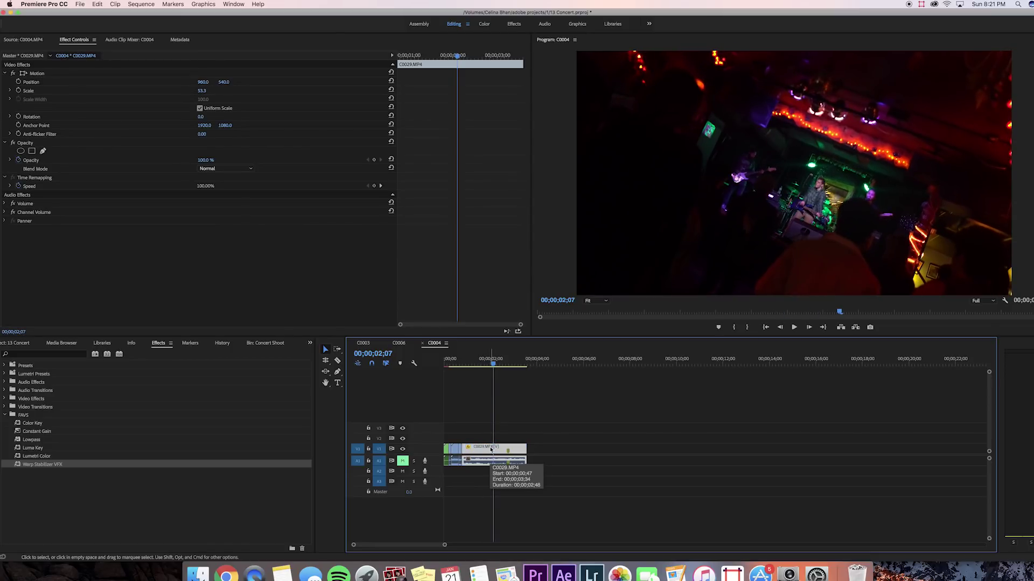
drag(491, 363, 489, 420)
click(489, 421)
key(space)
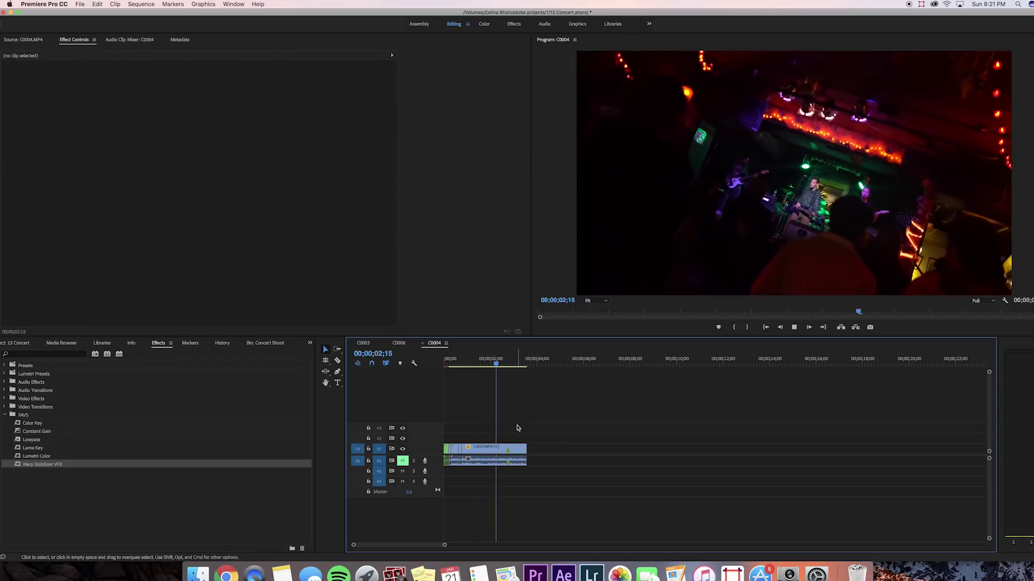
Show the Time Remapping speed keyframes on C0029.MP4 and enlarge the Video 1 track.
click(507, 443)
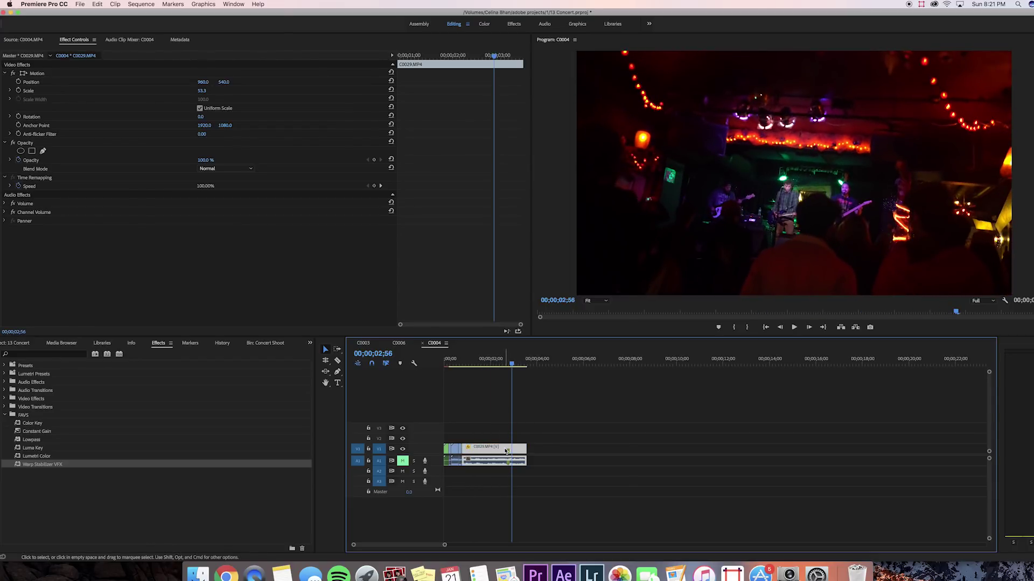
right_click(507, 451)
mouse_move(565, 553)
mouse_move(663, 553)
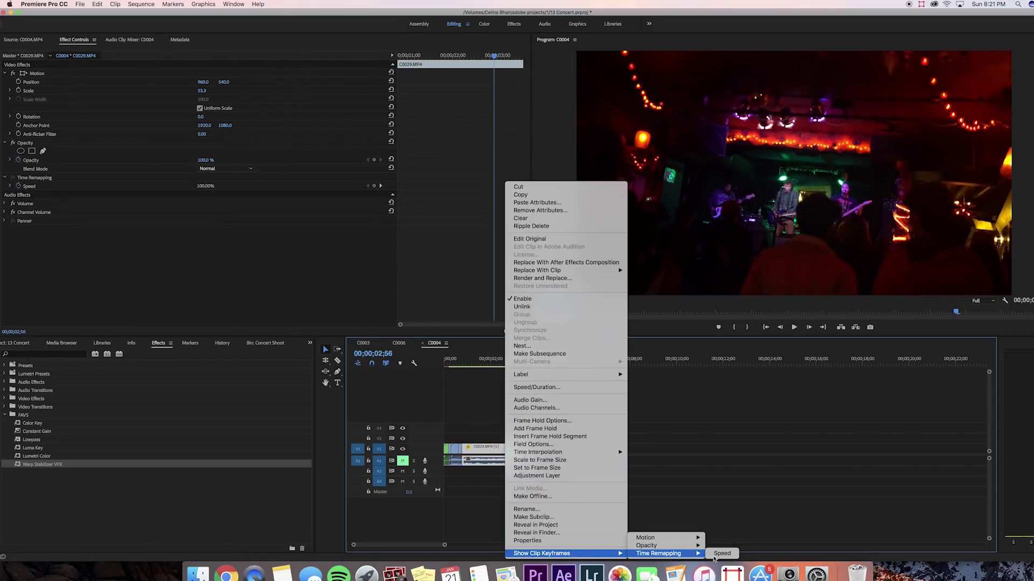
click(726, 554)
drag(491, 359, 472, 360)
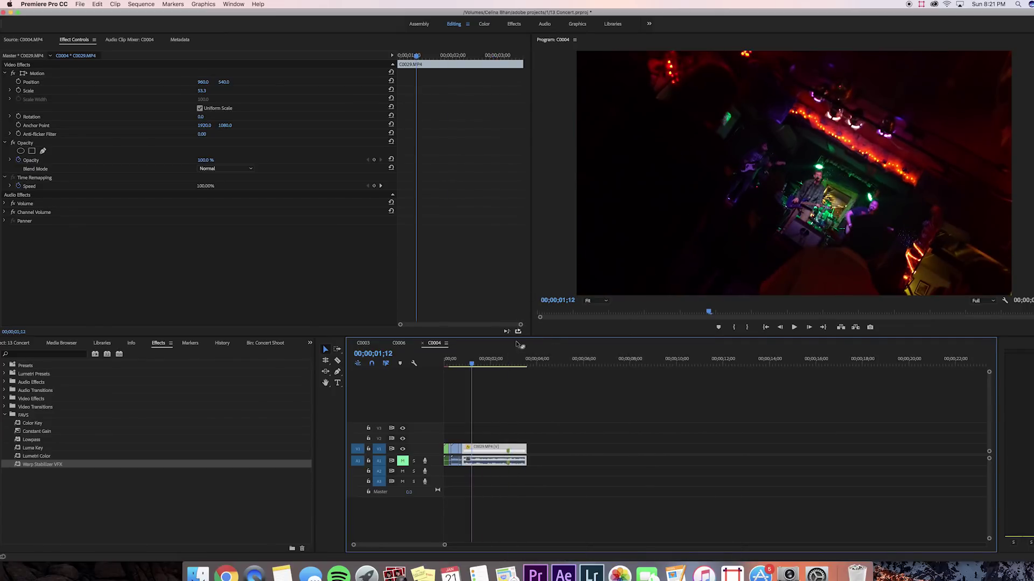
drag(430, 446, 431, 430)
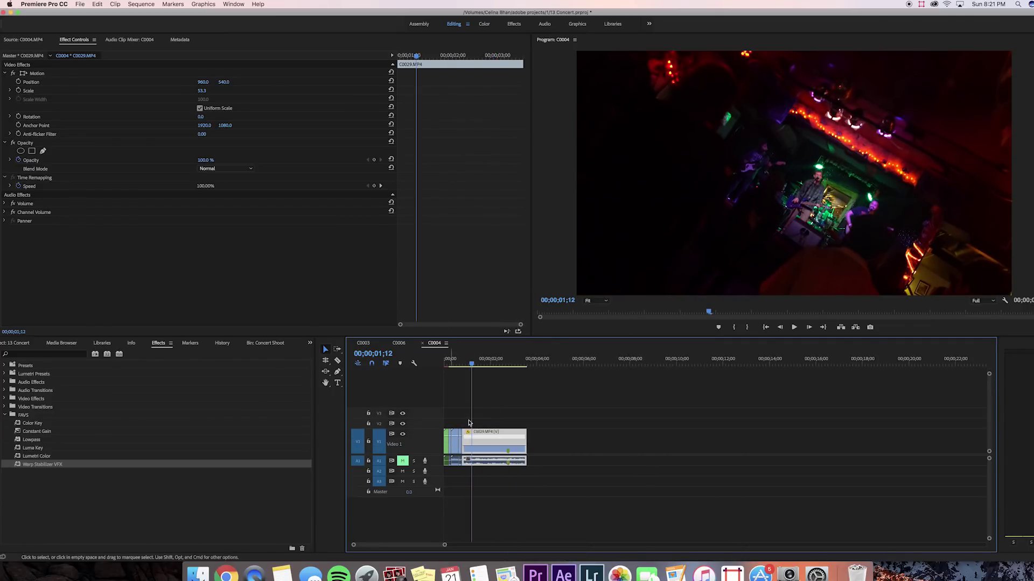
Add a speed keyframe to C0029.MP4 at 00;00;02;18 and raise the speed before it to 475%.
drag(475, 364, 494, 358)
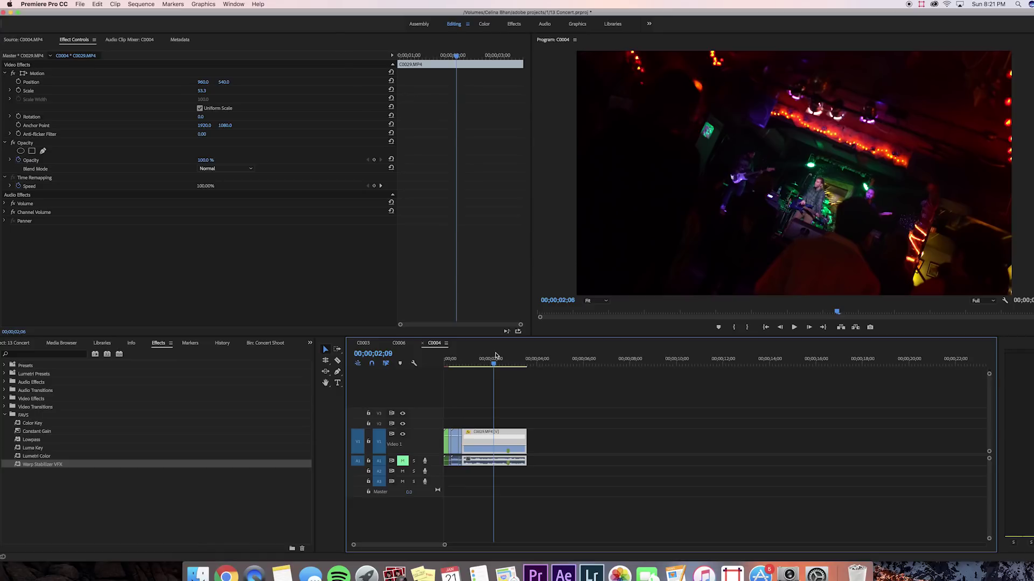
drag(495, 355, 504, 356)
click(379, 187)
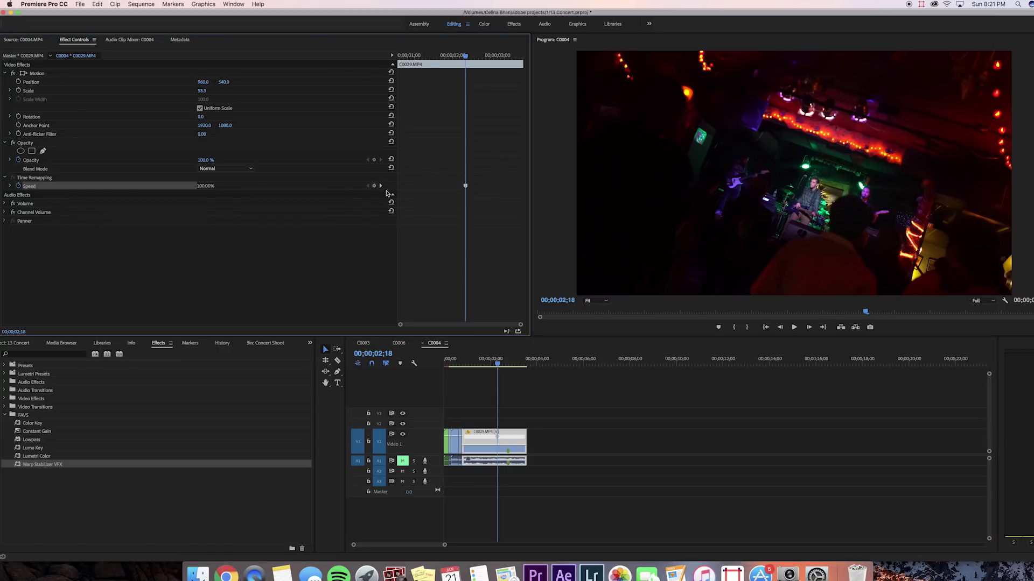
drag(484, 450, 466, 442)
Ripple-trim a little off the start of C0029.MP4 and play the sped-up section.
click(467, 360)
key(q)
drag(461, 361, 457, 364)
key(space)
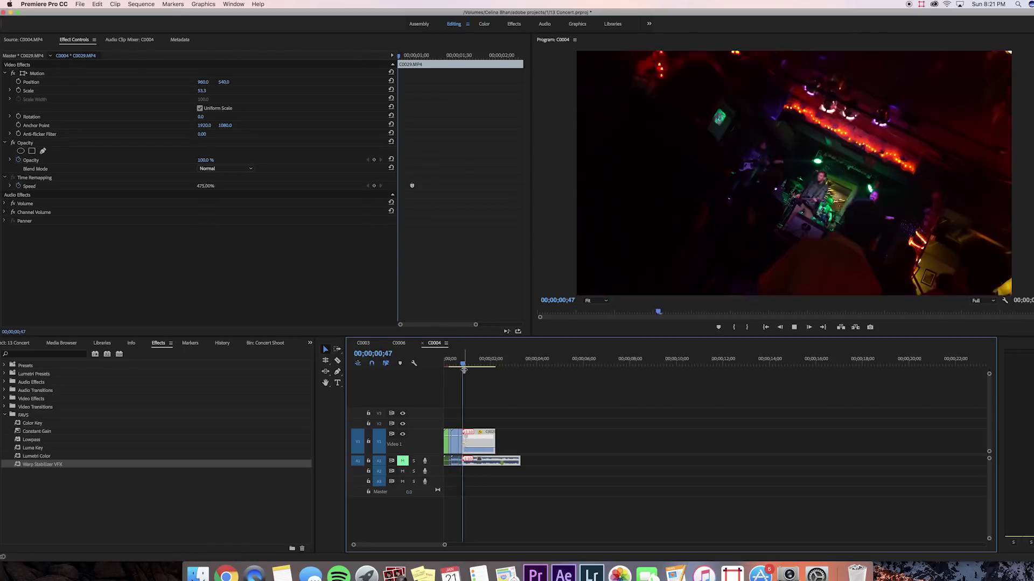
key(space)
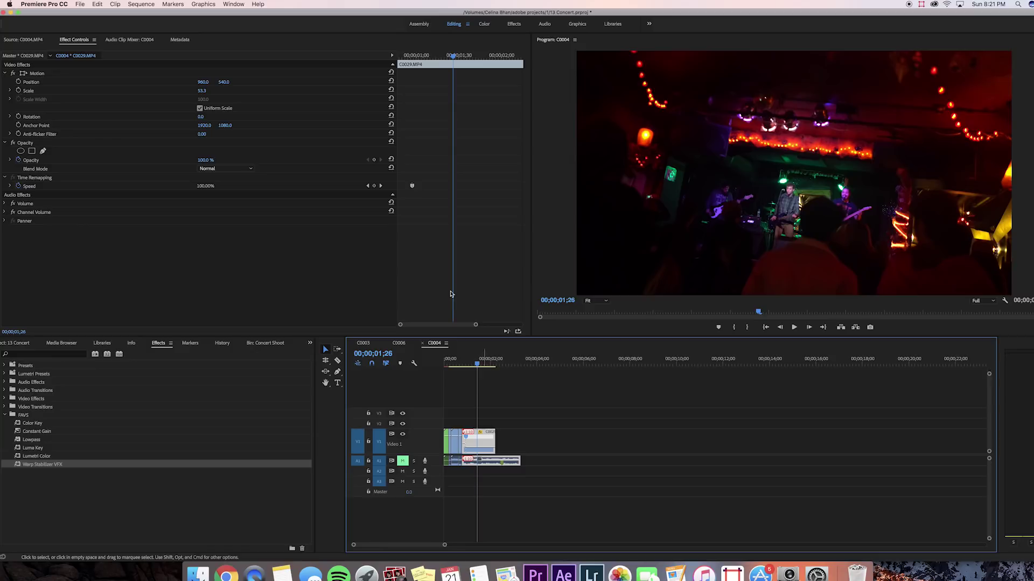
Split the C0029.MP4 speed keyframe into a gradual ramp and raise the speed before it to 510%.
click(433, 209)
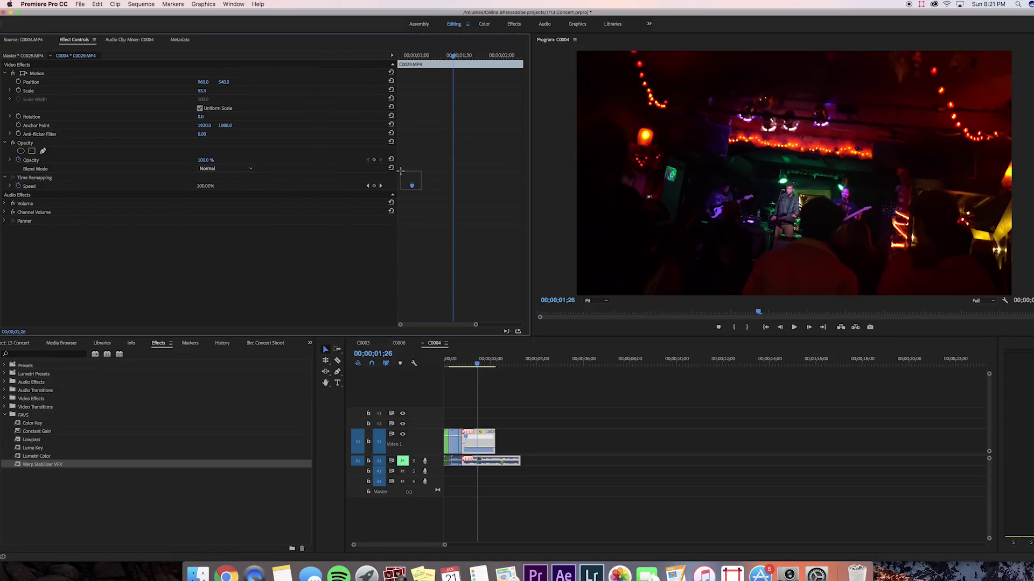
drag(424, 189, 436, 197)
drag(477, 364, 462, 367)
key(space)
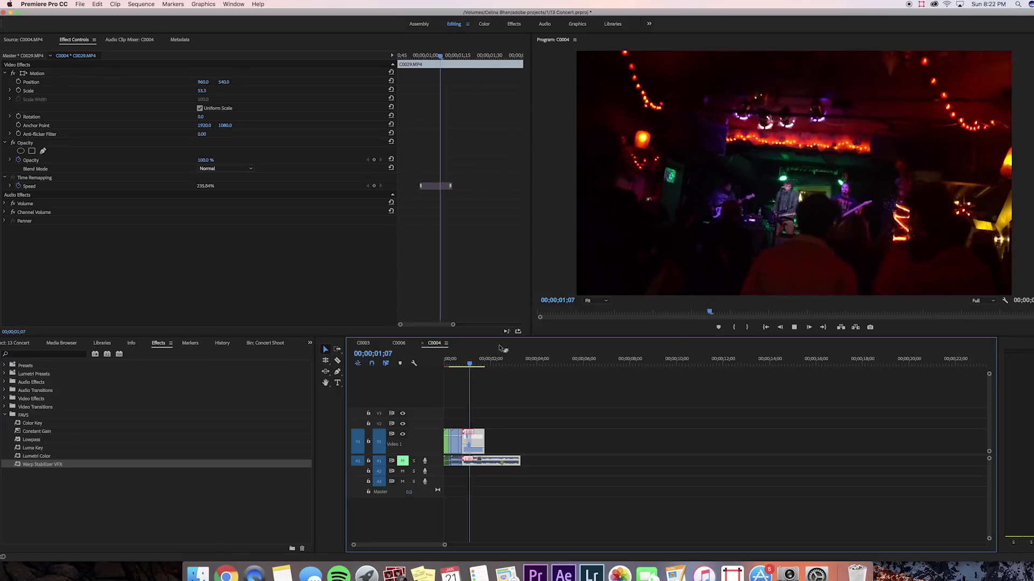
key(space)
click(464, 364)
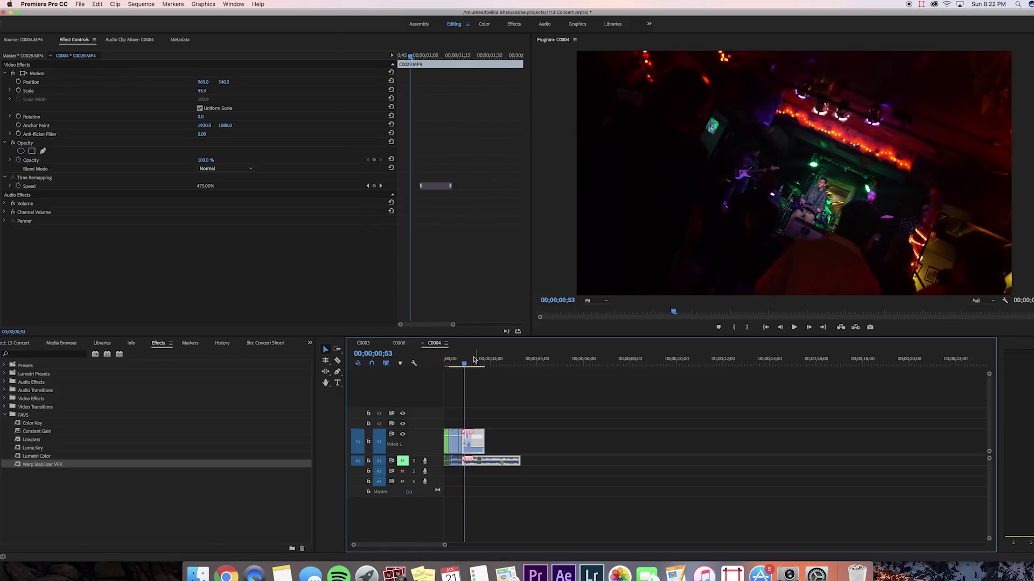
drag(464, 446, 467, 433)
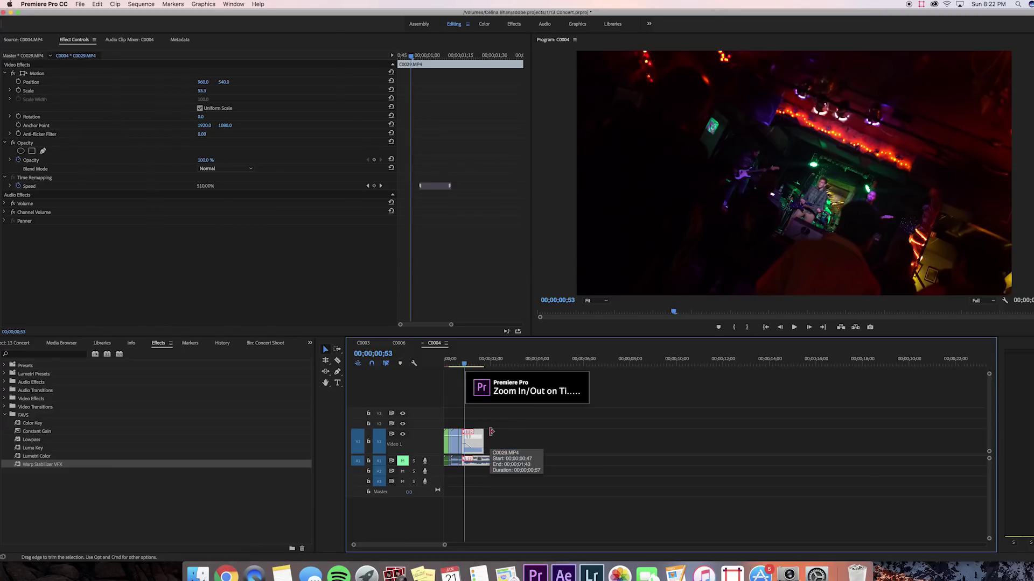
Replay the transition and ripple-trim the end of the clip ahead of C0029.MP4 to 00;00;00;45.
key(=)
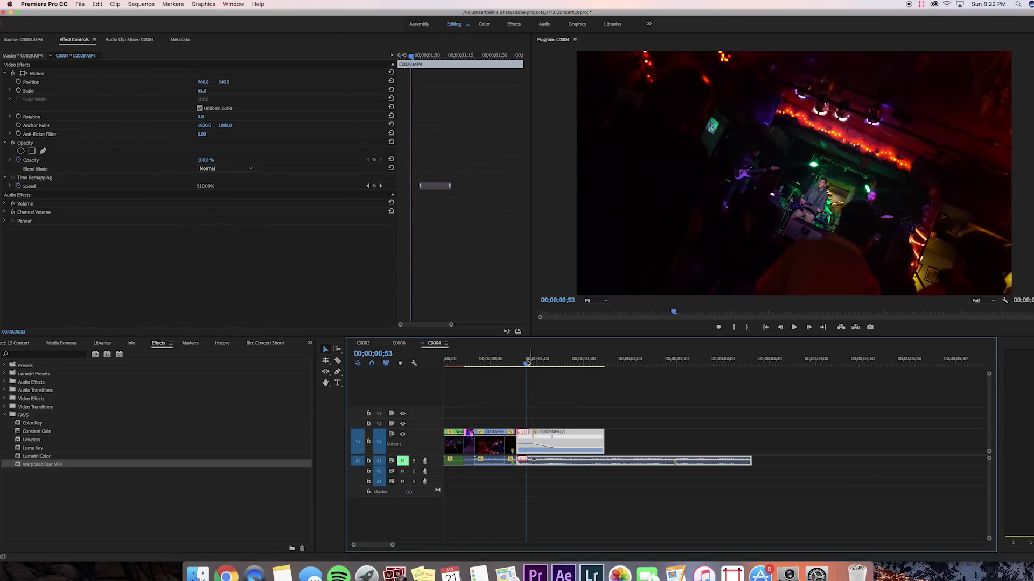
click(491, 365)
key(space)
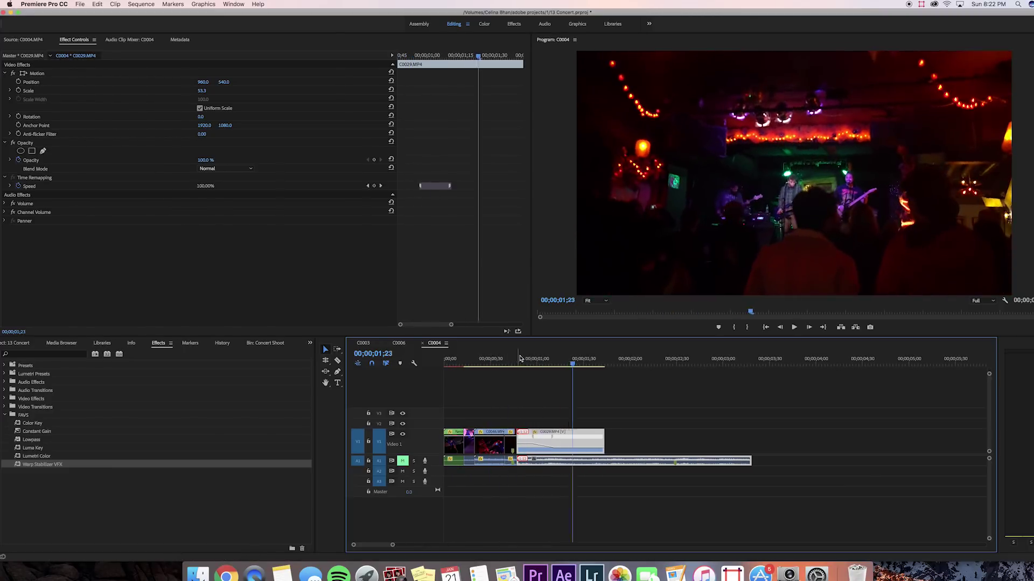
click(492, 361)
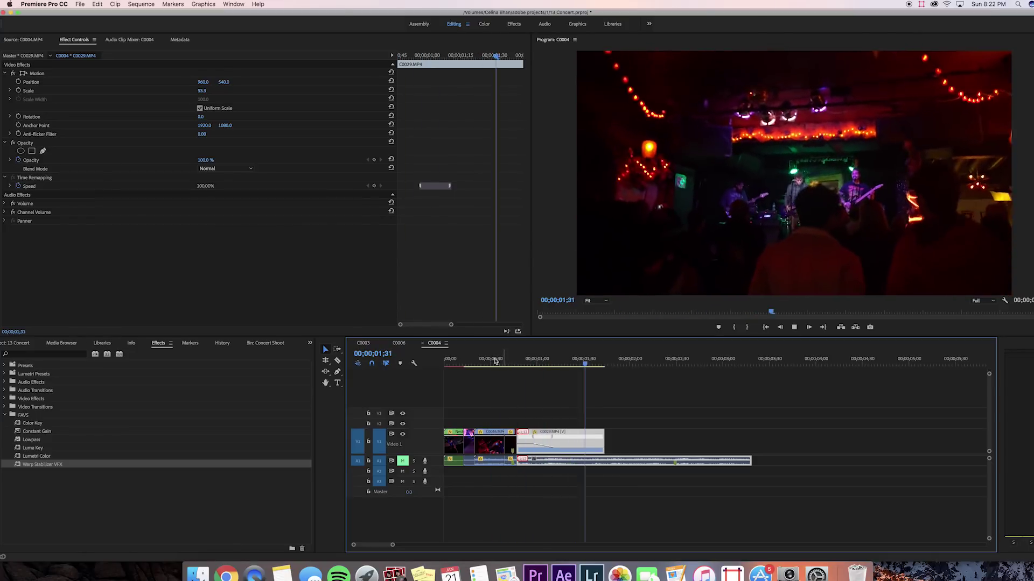
click(483, 363)
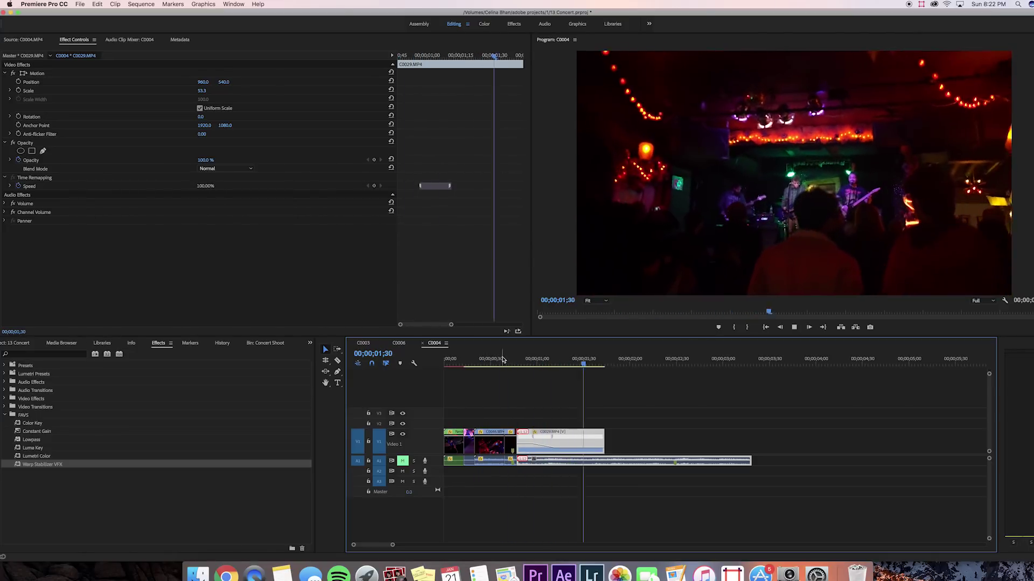
drag(502, 362, 424, 376)
key(space)
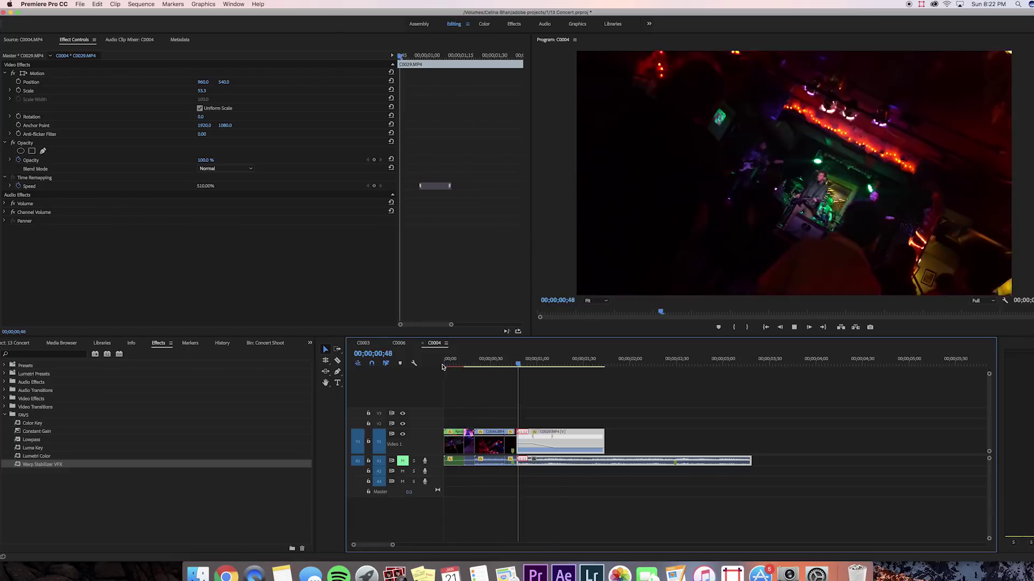
drag(563, 364, 513, 364)
key(w)
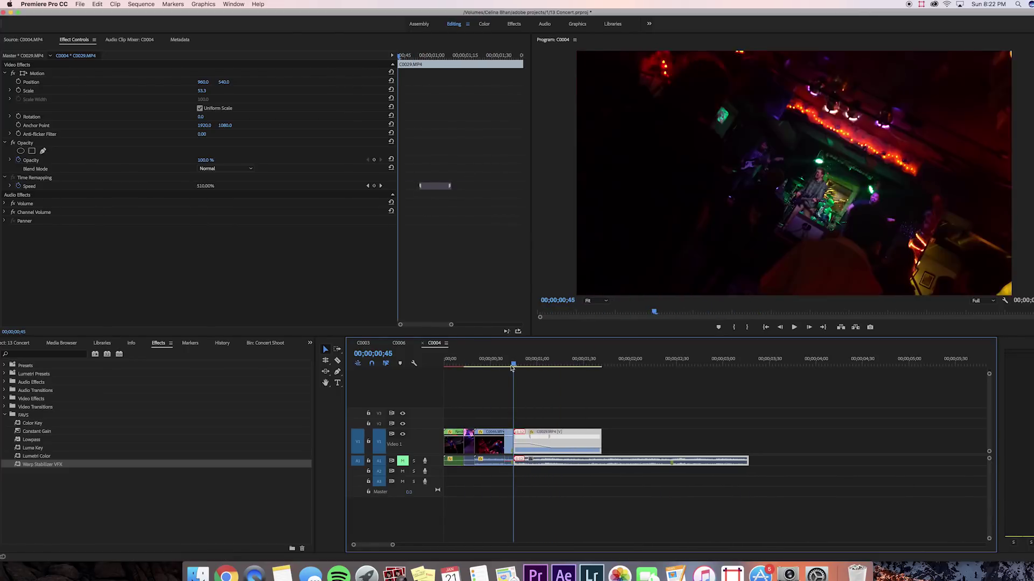